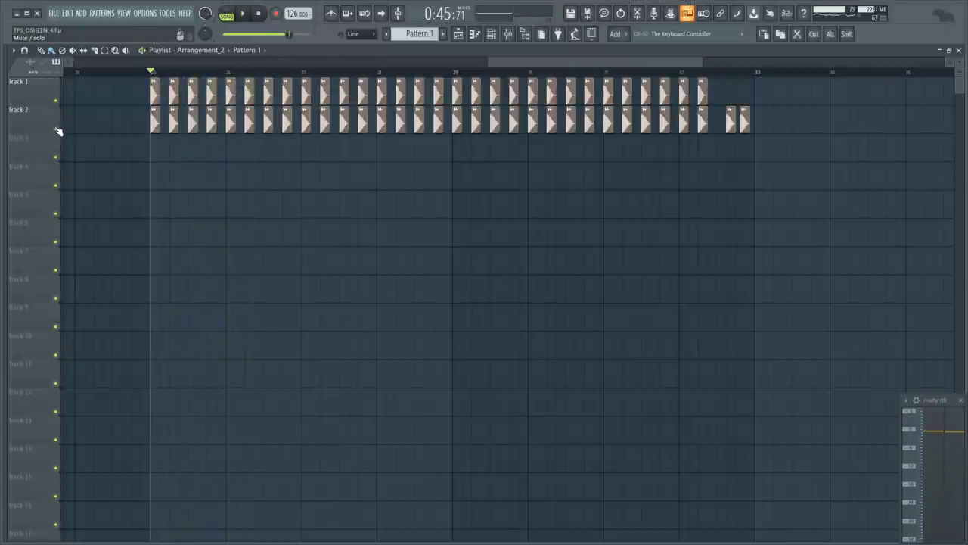
- Play the drum layers on tracks 1 and 2 together, and again combined with track 3
key(space)
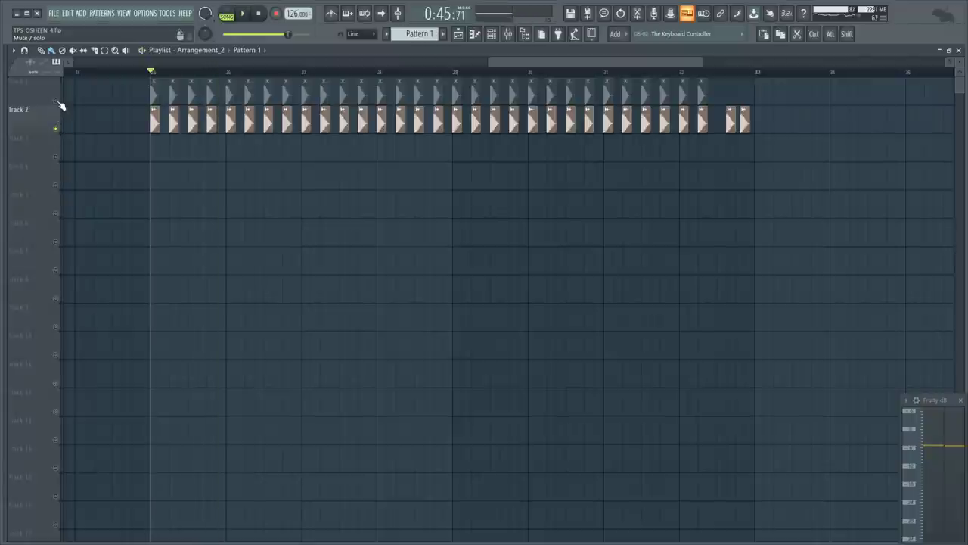
click(56, 101)
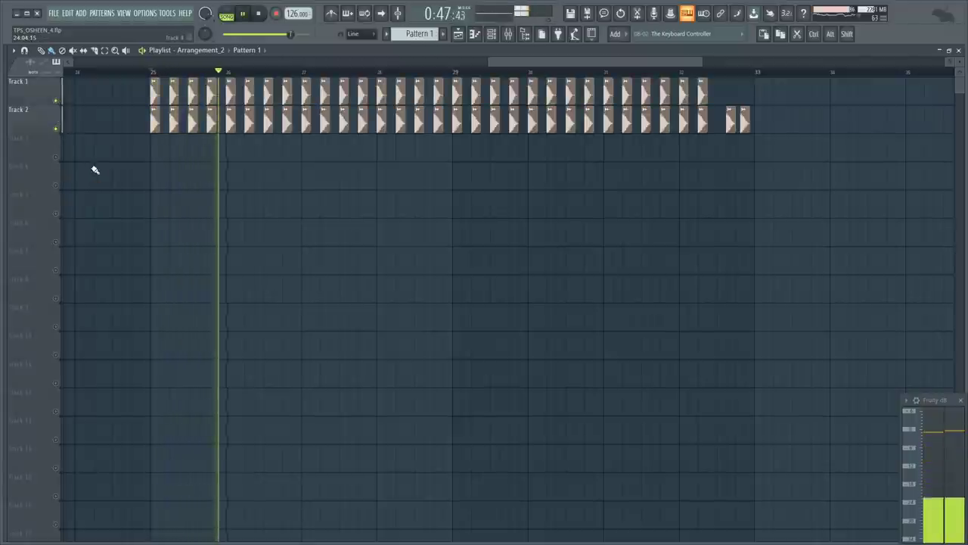
key(space)
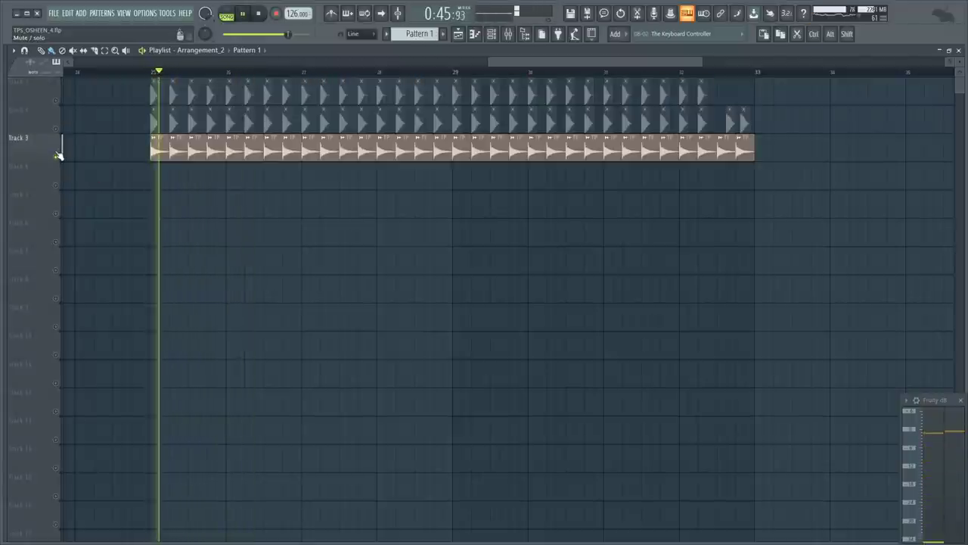
click(56, 128)
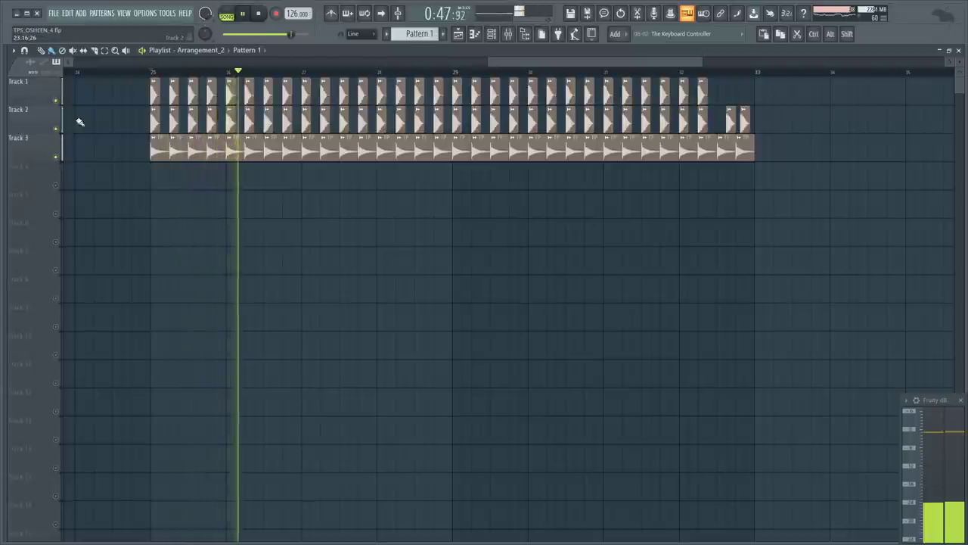
key(space)
- Restore the deleted clips on track 4 and play that track soloed
key(ctrl+z)
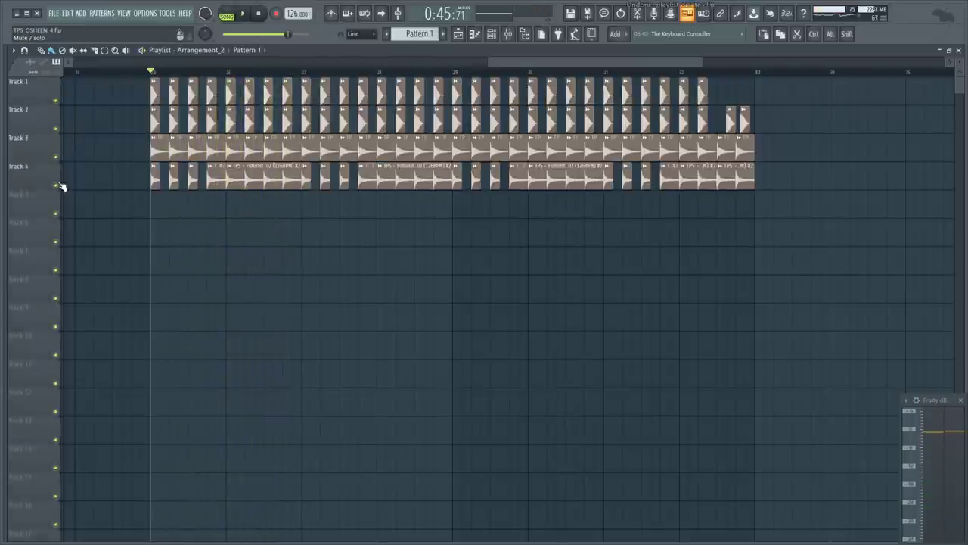
right_click(56, 185)
key(space)
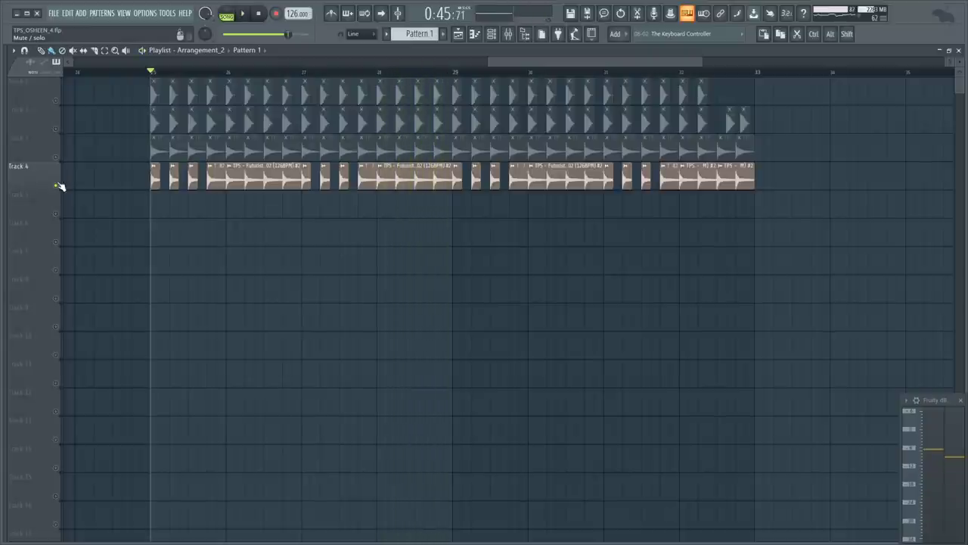
- Play tracks 5 and 6 on their own, and again with tracks 1 to 4 unmuted
ctrl+click(58, 212)
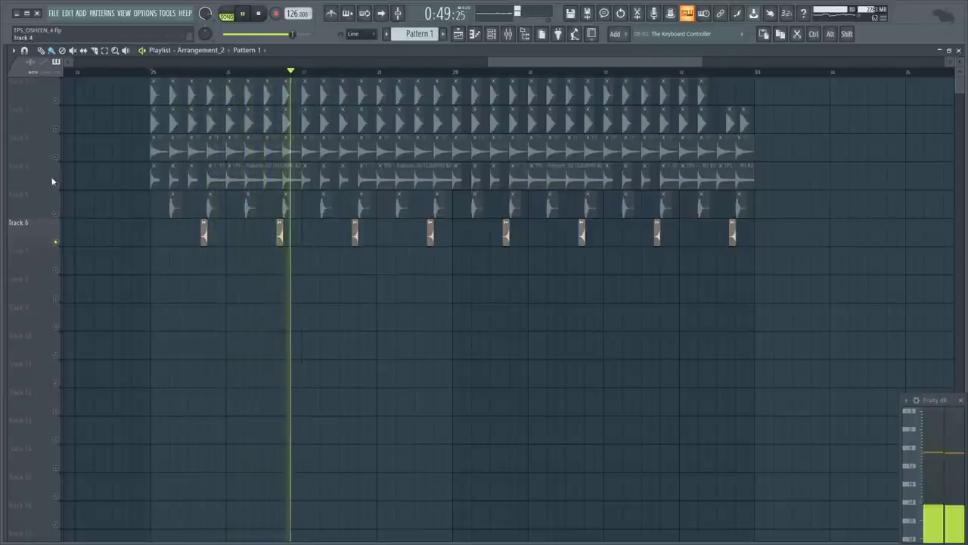
click(56, 215)
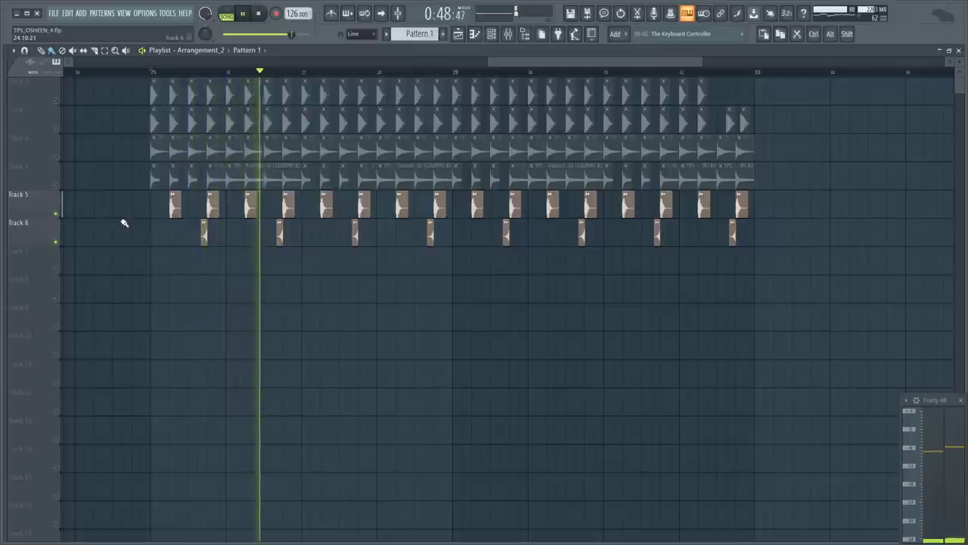
drag(58, 191, 83, 91)
key(space)
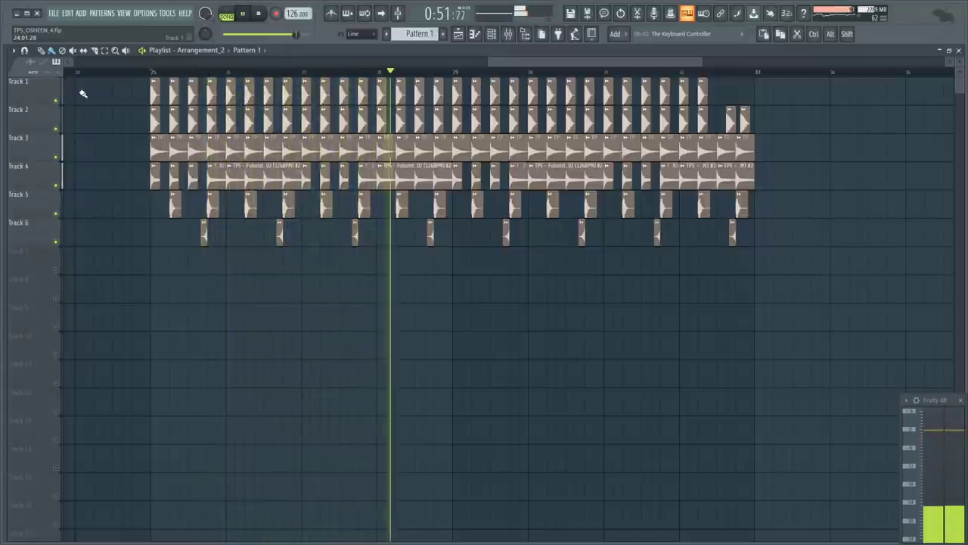
- Audition the layers on tracks 7 to 9, including track 9 soloed, and unmute the rest of the drums
key(space)
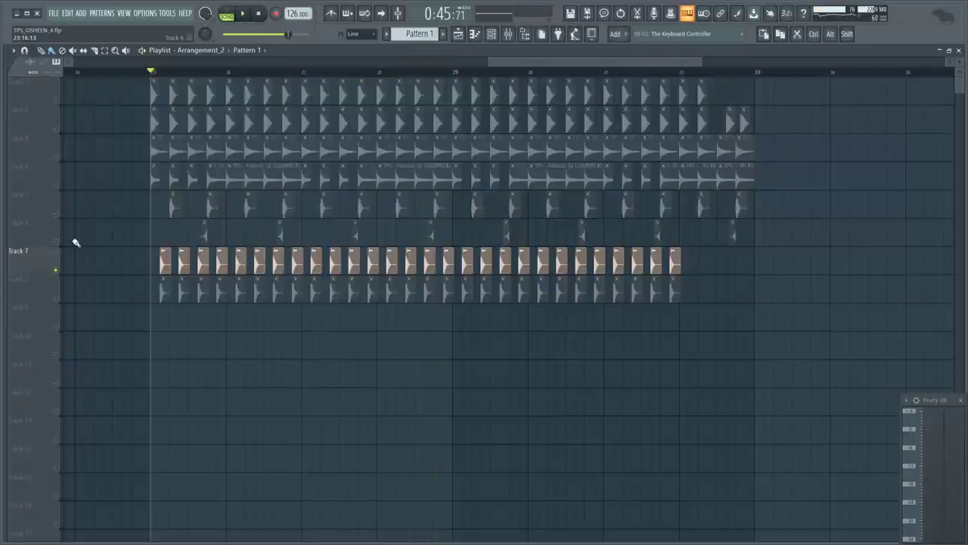
key(space)
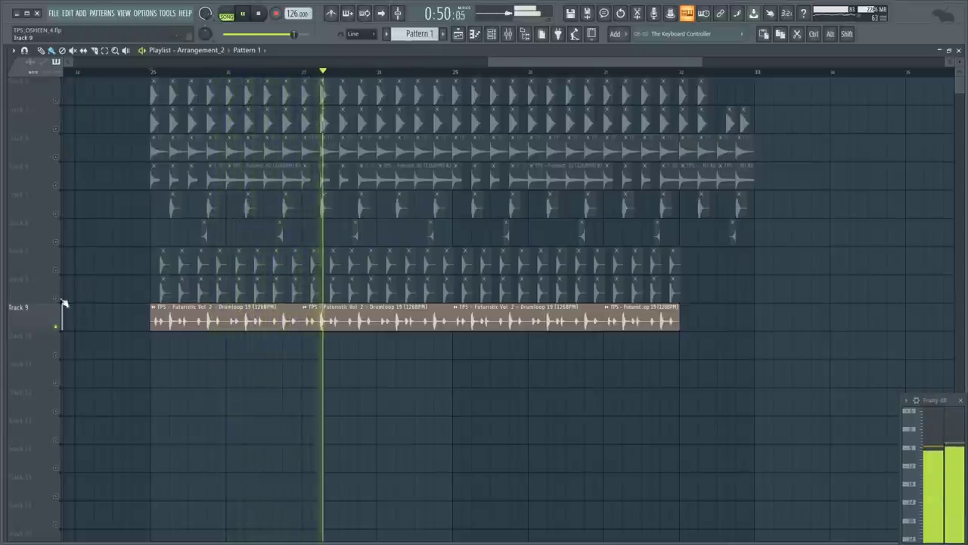
key(space)
ctrl+click(55, 326)
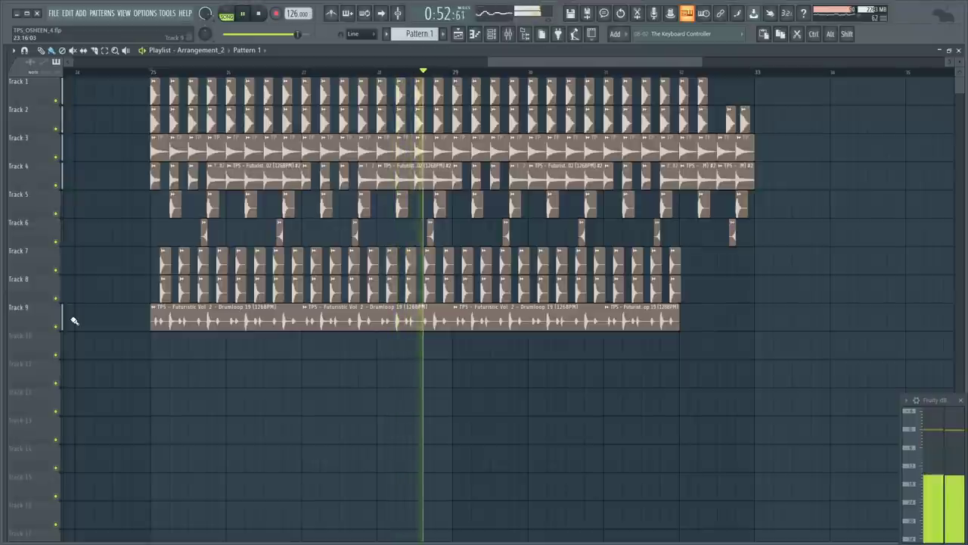
- Play track 10 soloed, and again together with all the drum tracks
right_click(56, 355)
key(space)
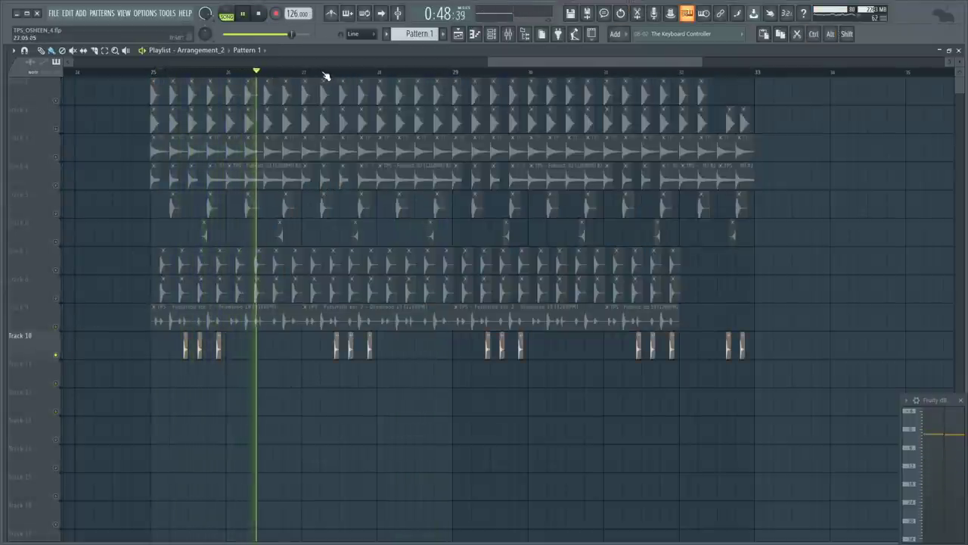
right_click(58, 361)
key(space)
key(space)
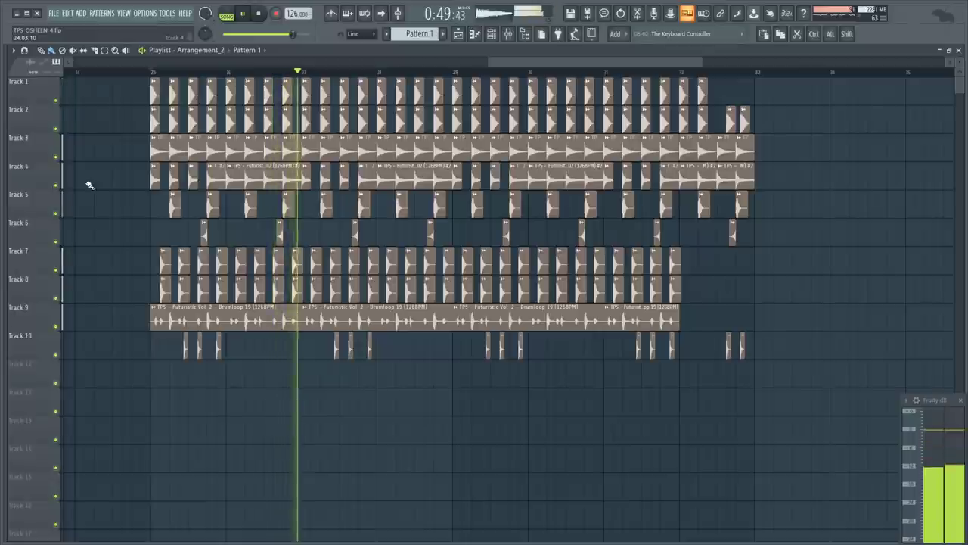
- Restore the deleted clips on tracks 11 and 12 and play track 11 soloed from bar 32
key(space)
key(ctrl+alt+z)
right_click(55, 383)
click(685, 72)
key(space)
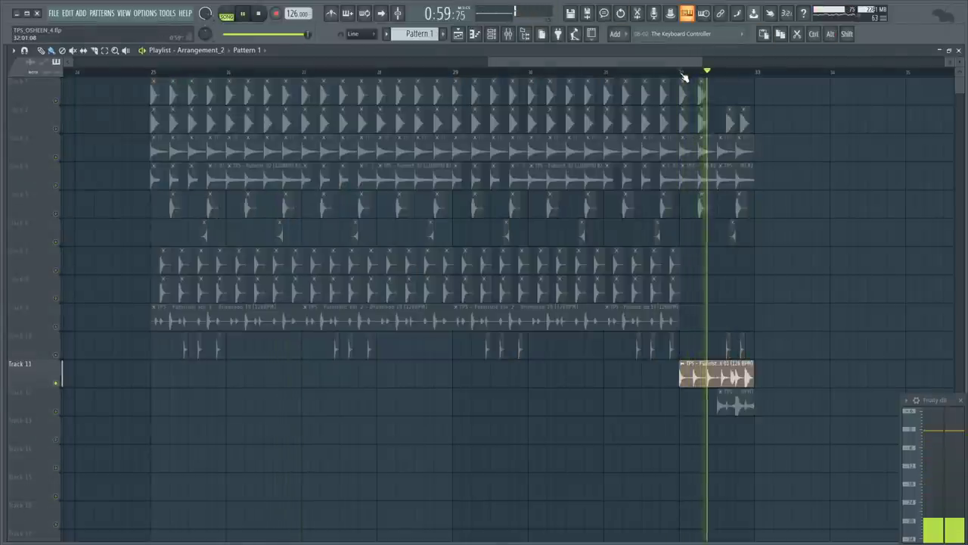
key(space)
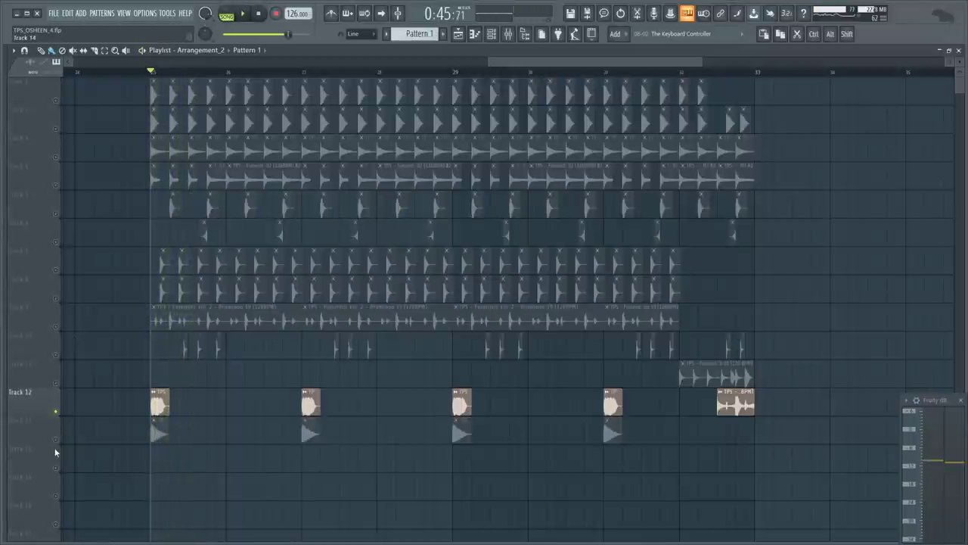
- Play tracks 12 and 13 together, and again with every drum track unsoloed
right_click(56, 440)
key(space)
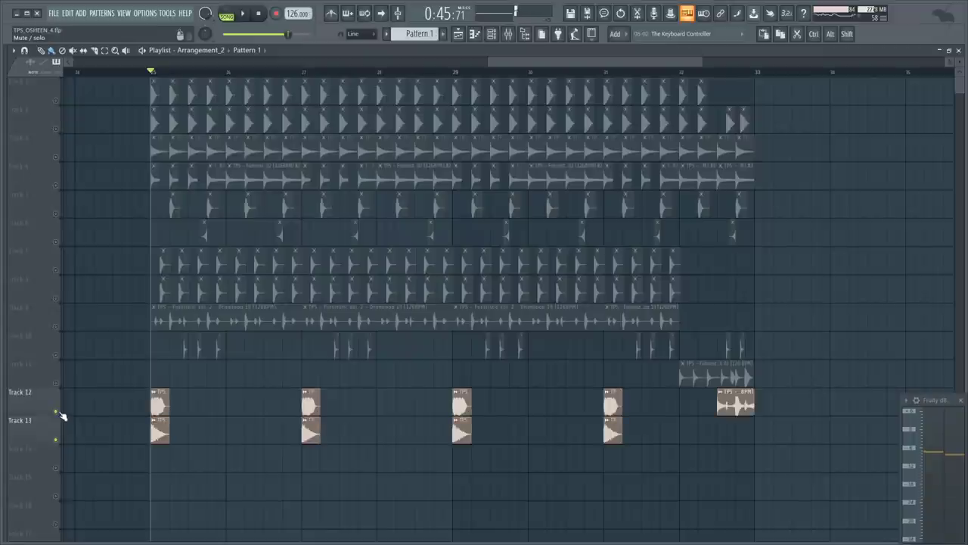
right_click(58, 412)
key(space)
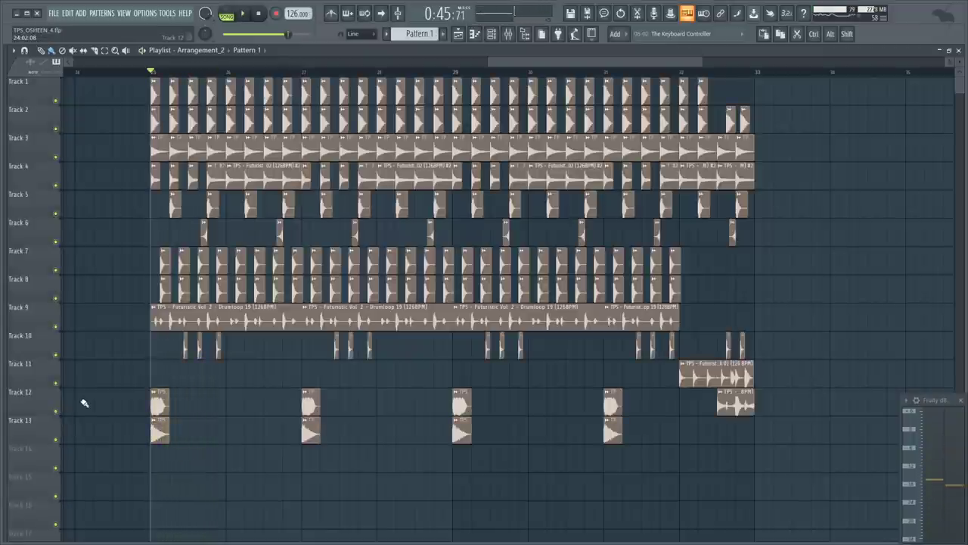
key(space)
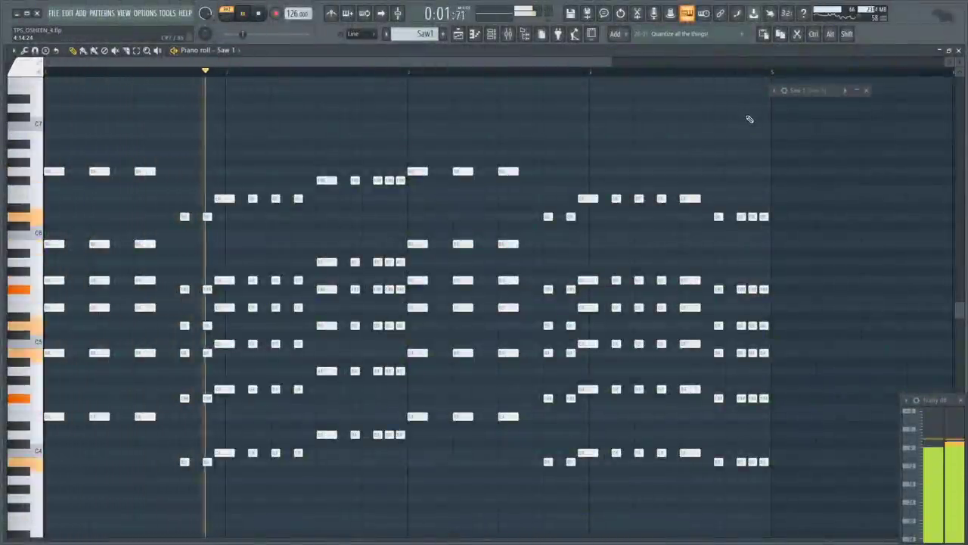
- Examine the Serum patches of Saw 1 and Saw 2 while their chord patterns play
click(855, 91)
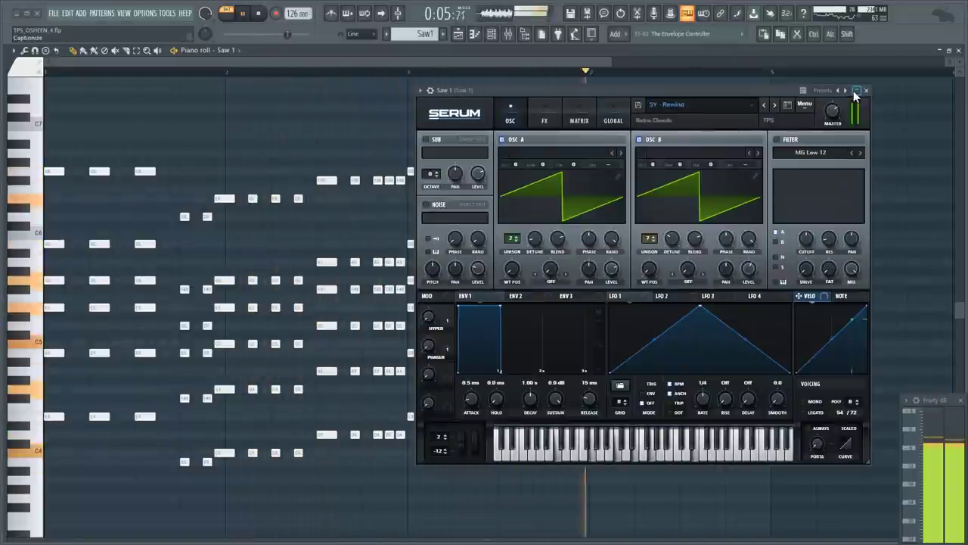
click(855, 91)
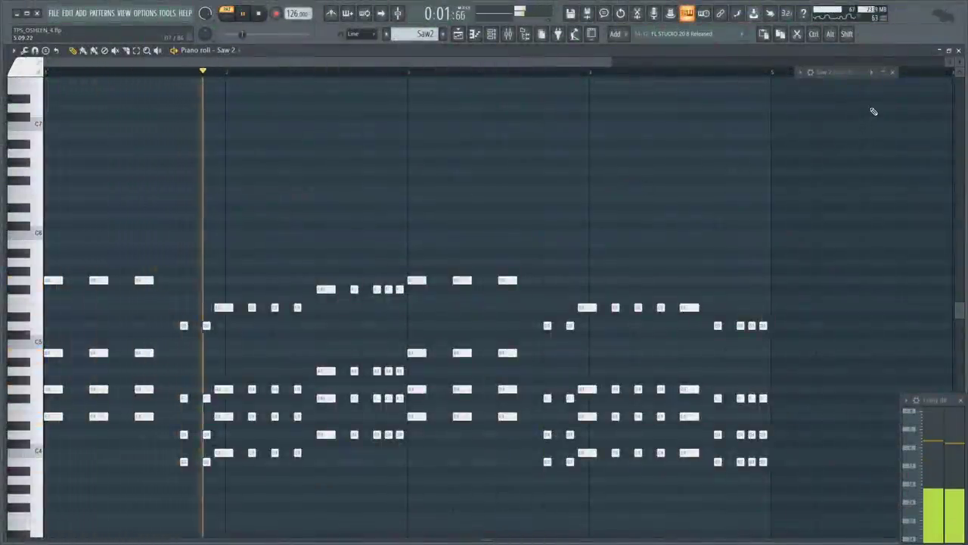
click(884, 73)
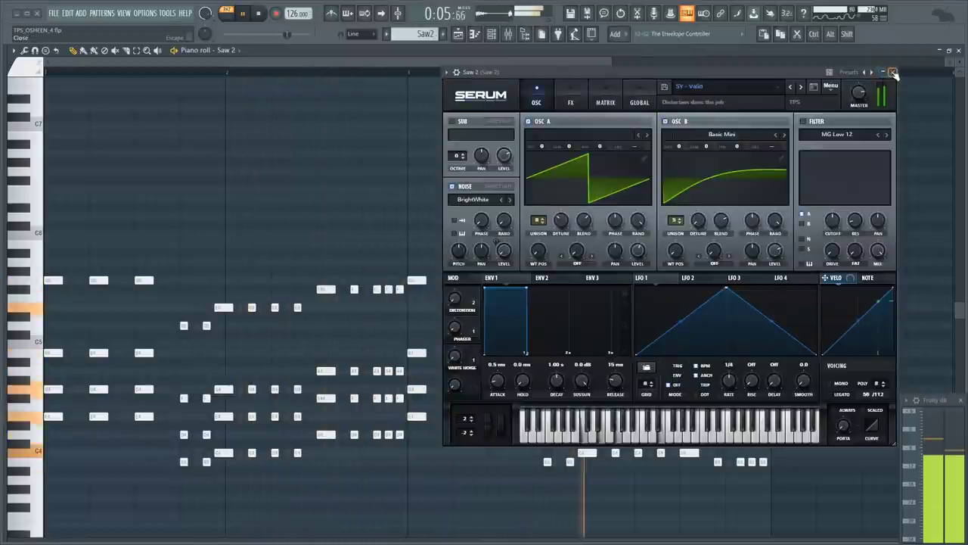
click(894, 72)
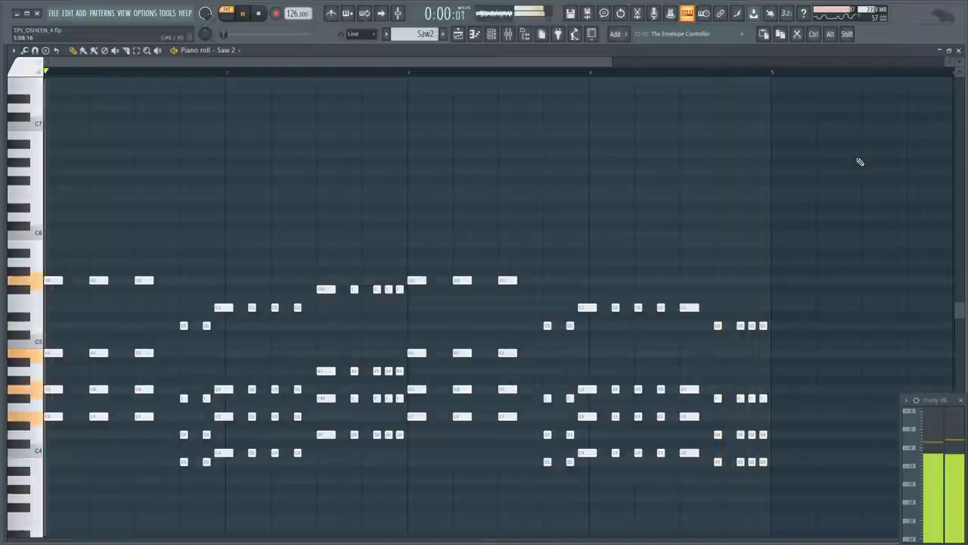
key(space)
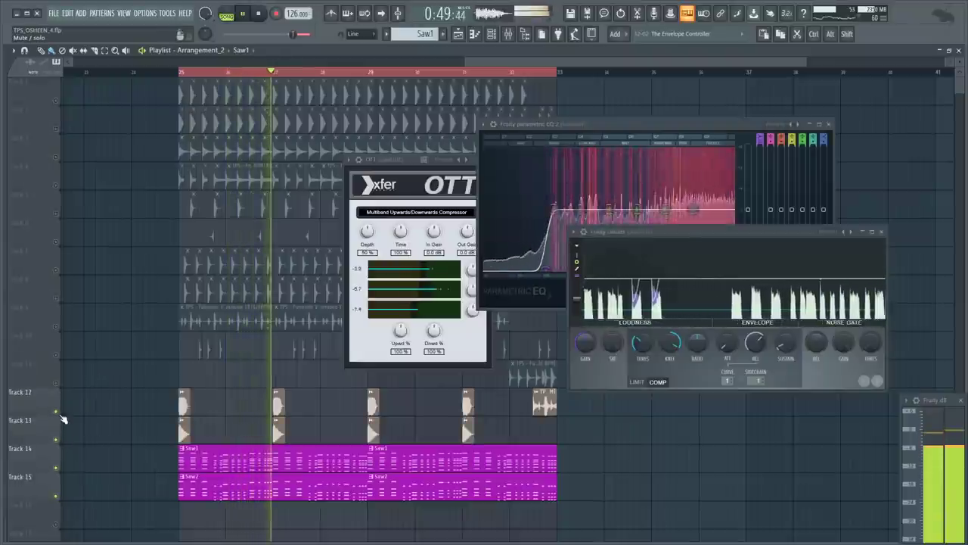
- Unmute the drum tracks above track 12 alongside the saw patterns and reposition the Fruity Limiter window
drag(56, 354, 56, 101)
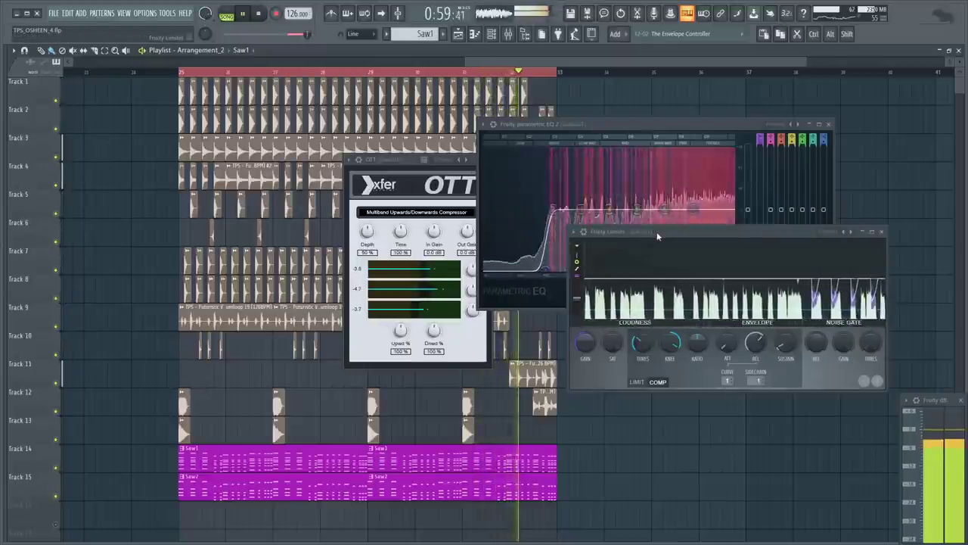
drag(658, 237, 587, 282)
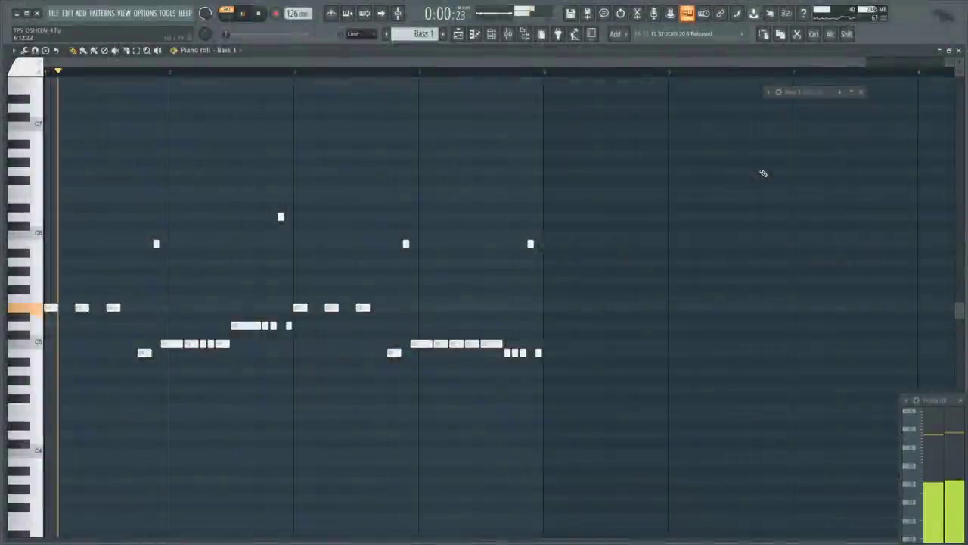
- Examine the Serum patches of Bass 1 and Bass 2 while their patterns play
click(853, 94)
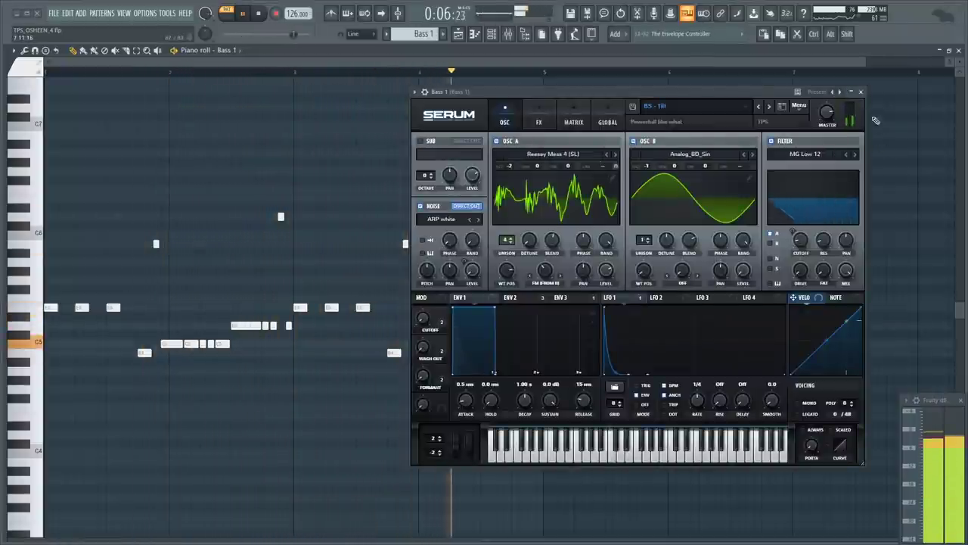
click(862, 92)
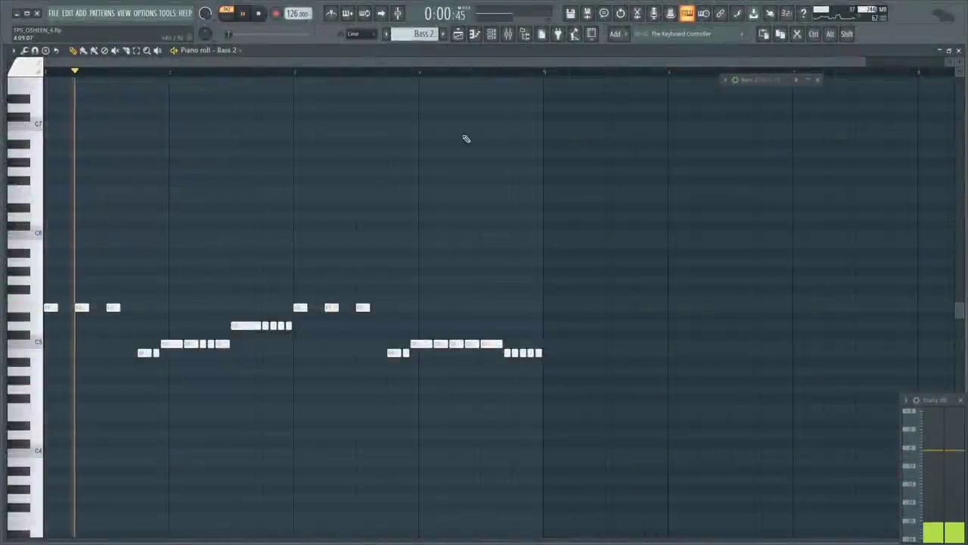
click(811, 81)
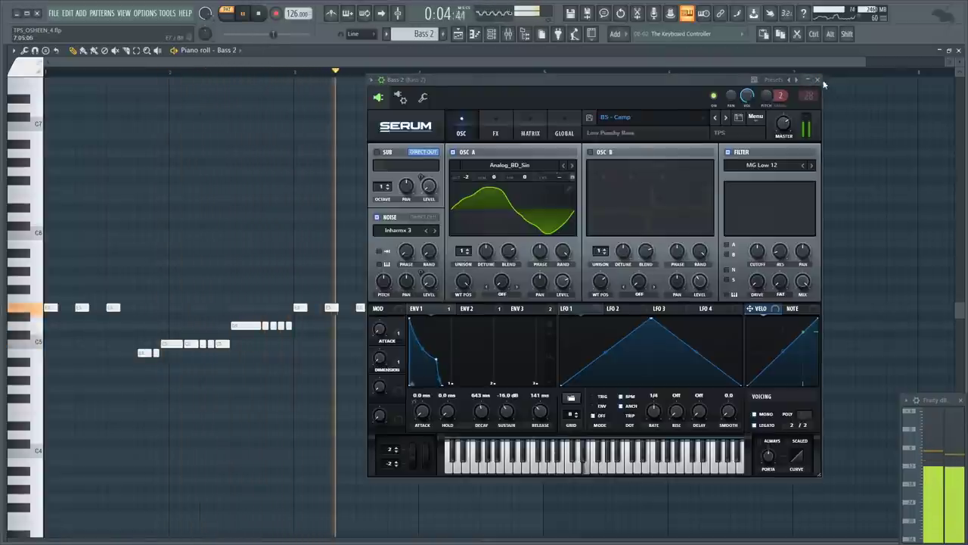
click(818, 79)
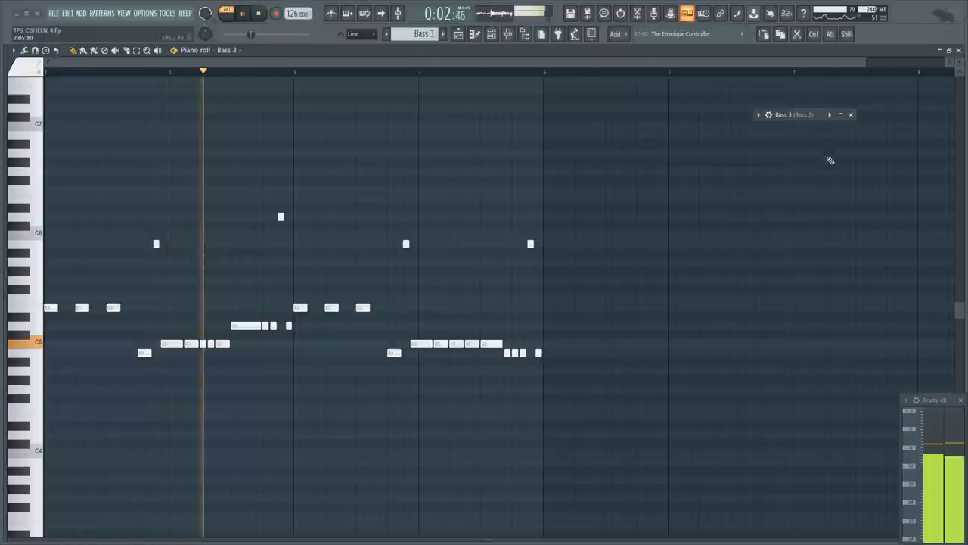
- Examine the Serum patches of Bass 3 and Bass 4 while their patterns play
click(841, 116)
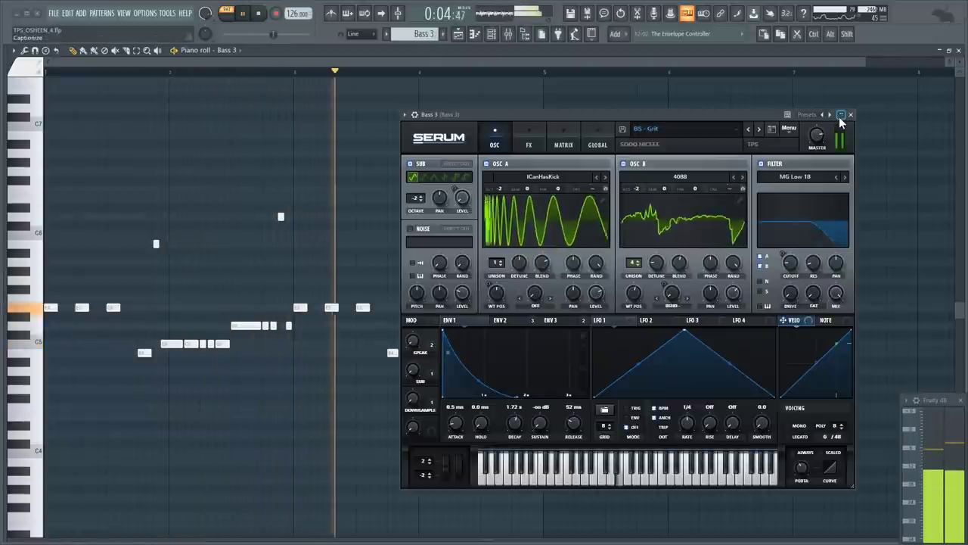
click(850, 114)
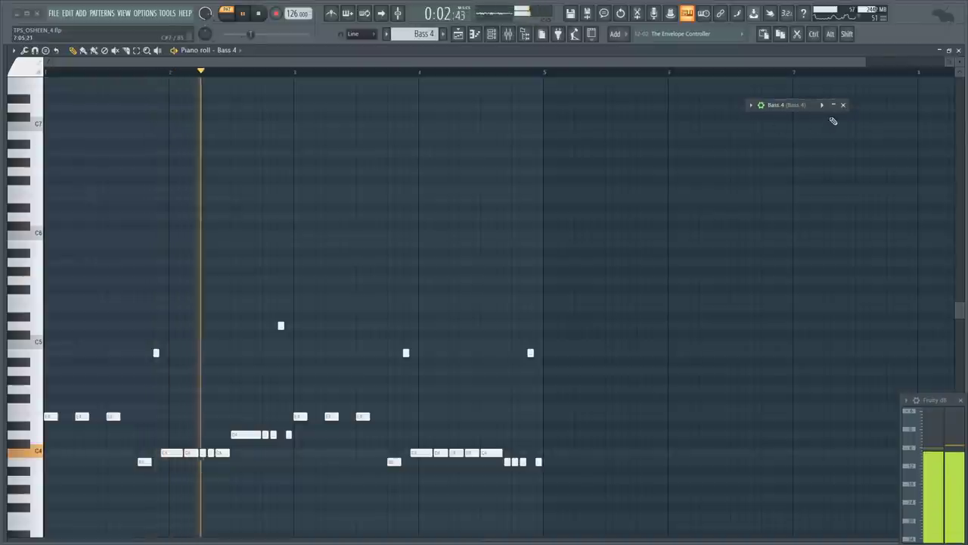
click(835, 106)
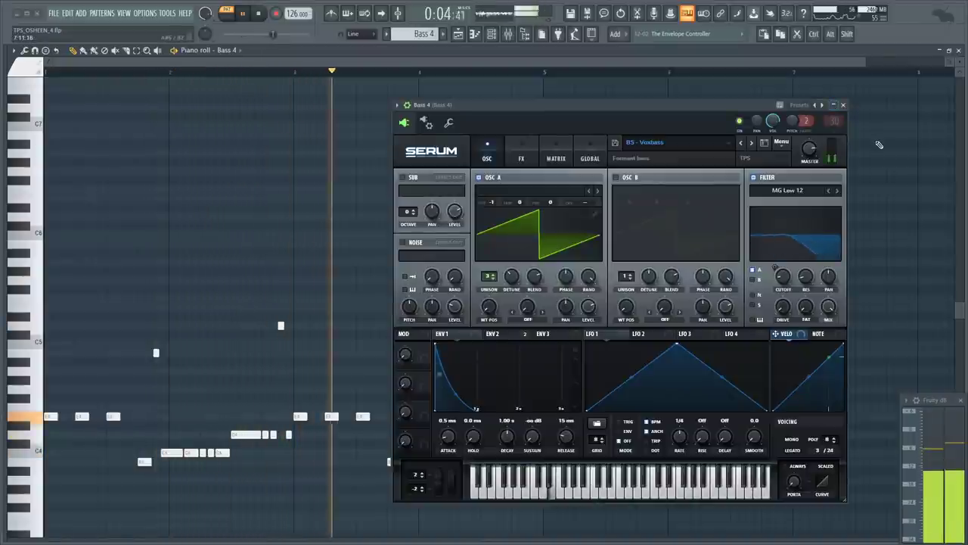
click(843, 105)
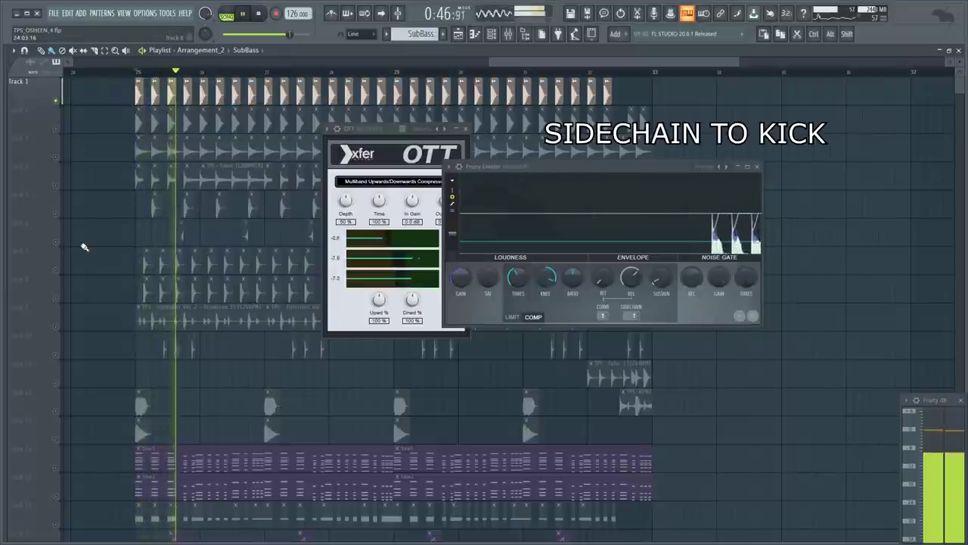
- Audition the four bass layers and SubBass with the kick while reviewing their OTT and sidechained Fruity Limiter
scroll(85, 246, down, 6)
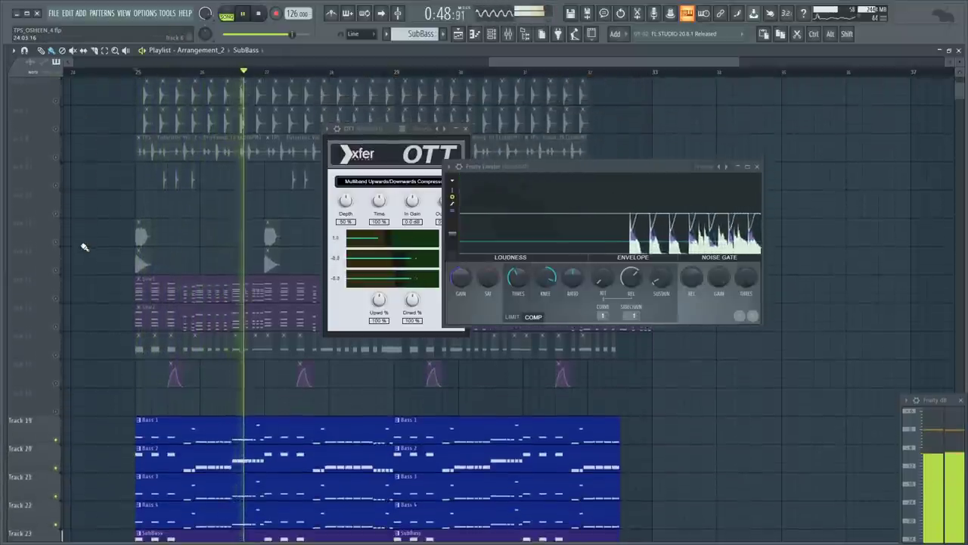
scroll(85, 247, down, 1)
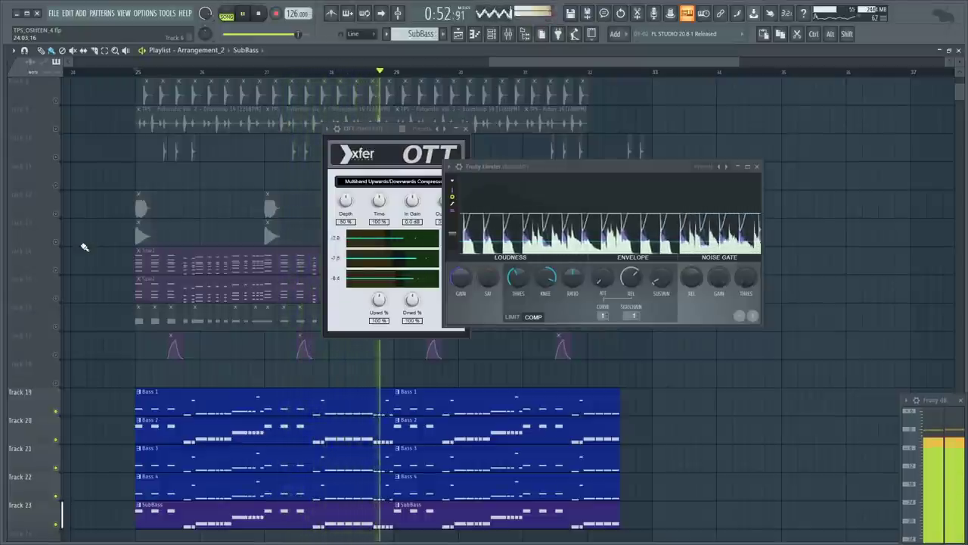
key(space)
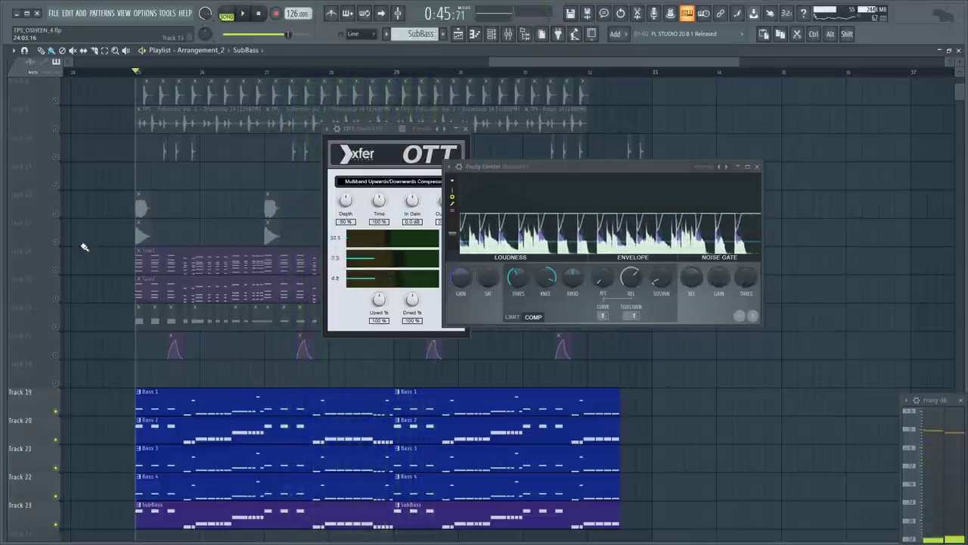
- Play the drop with its drum, saw and bass tracks together and review their playlist clips
key(space)
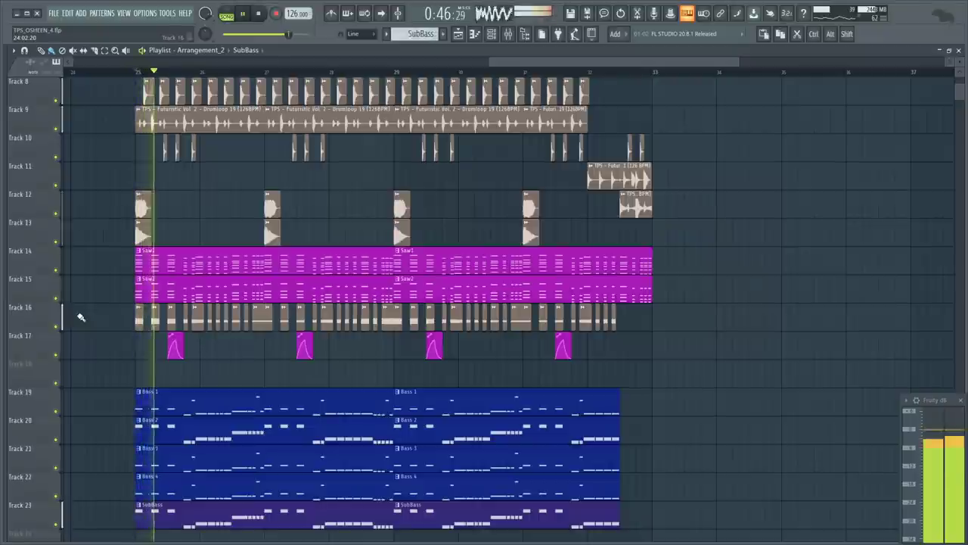
scroll(81, 318, up, 7)
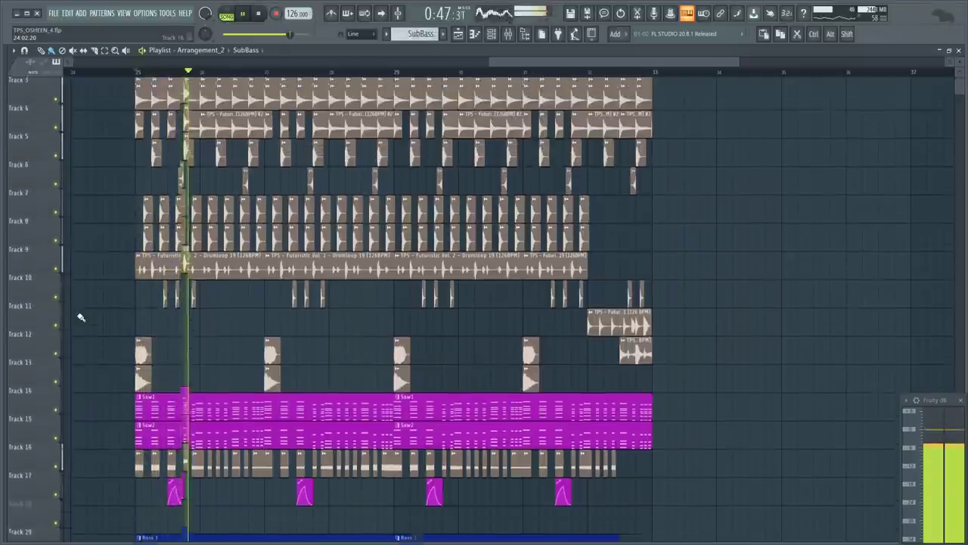
scroll(81, 317, down, 6)
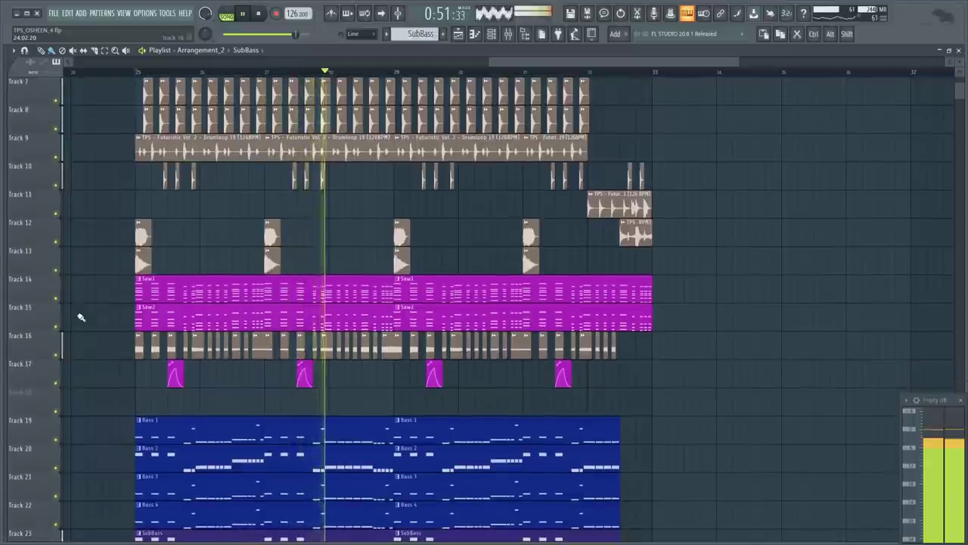
scroll(81, 318, down, 2)
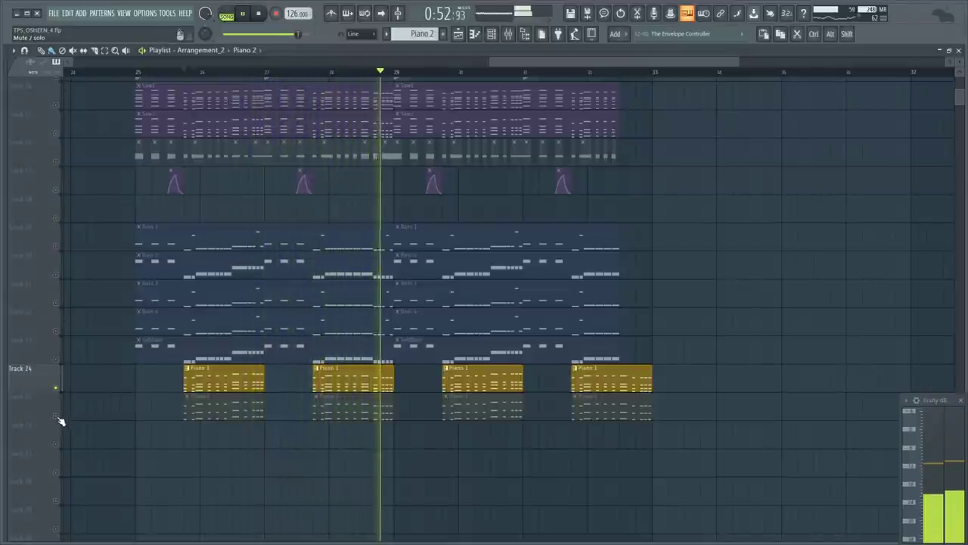
- Unmute the Piano 2 track so it plays alongside Piano 1
click(55, 417)
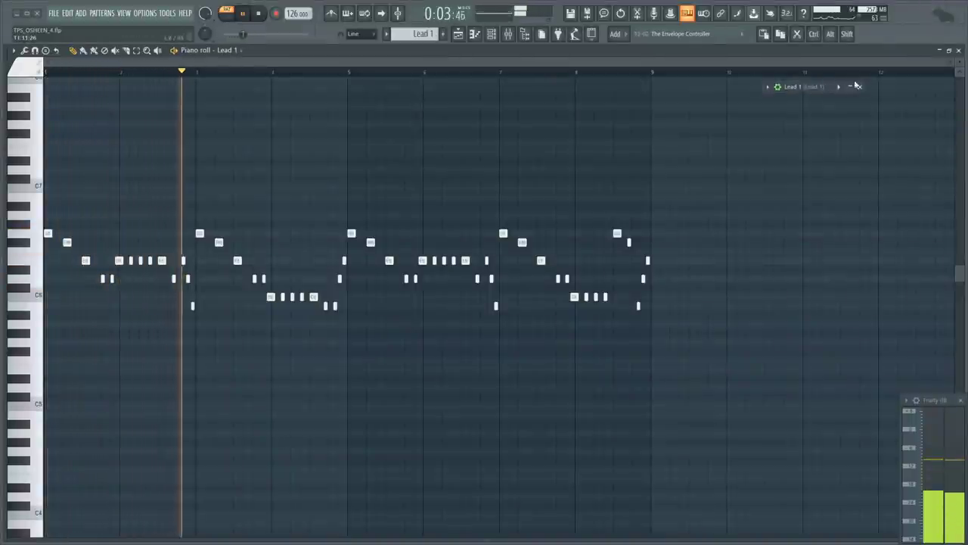
- Examine the Serum patches of Lead 1 and Lead 2 while their patterns play
click(854, 87)
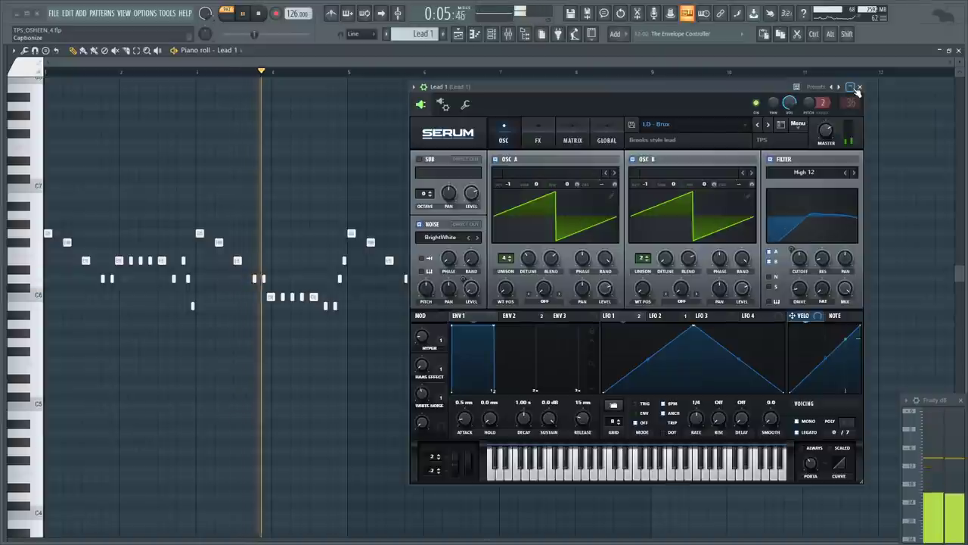
click(859, 87)
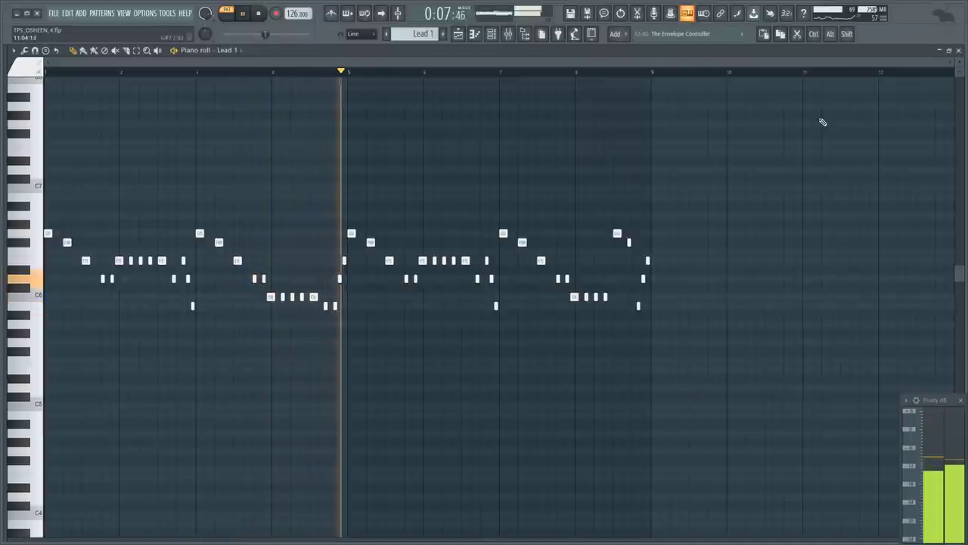
key(space)
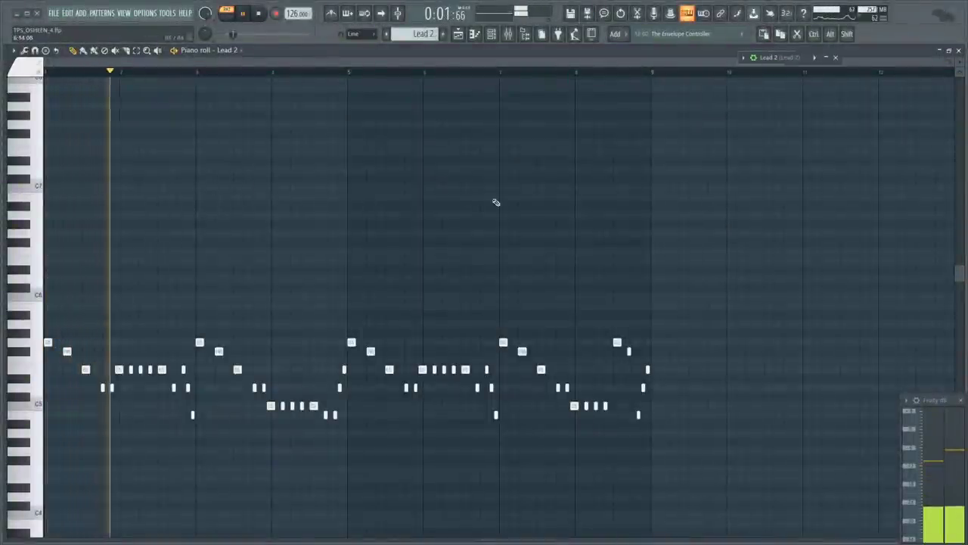
click(833, 63)
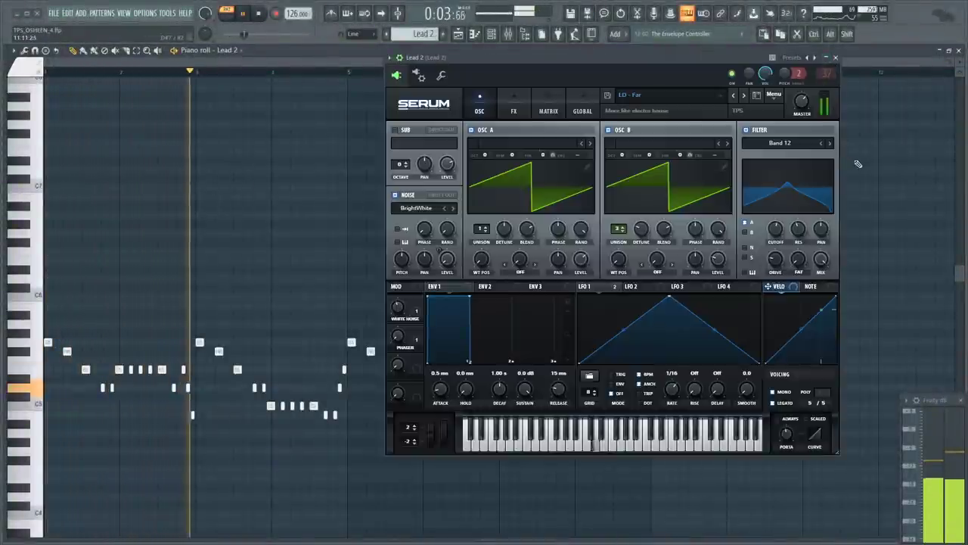
key(Escape)
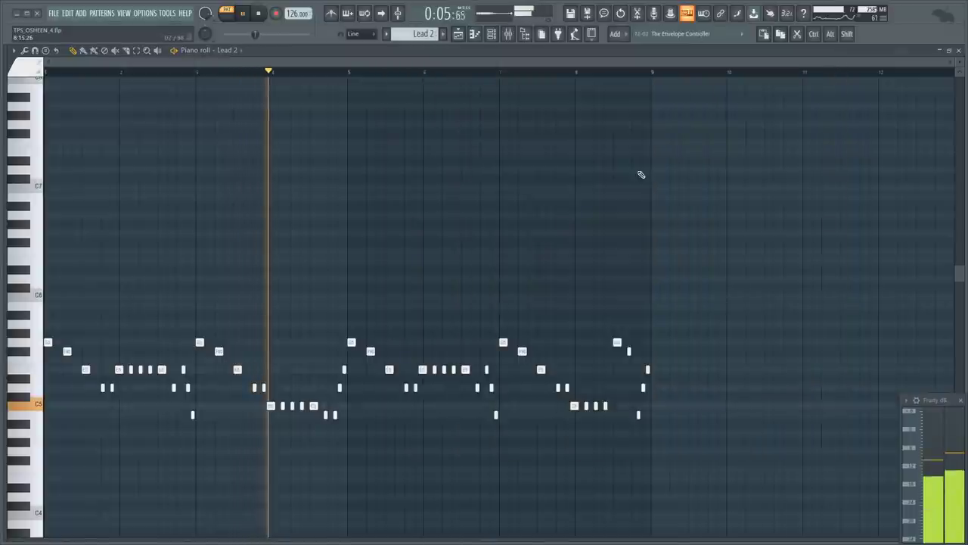
key(space)
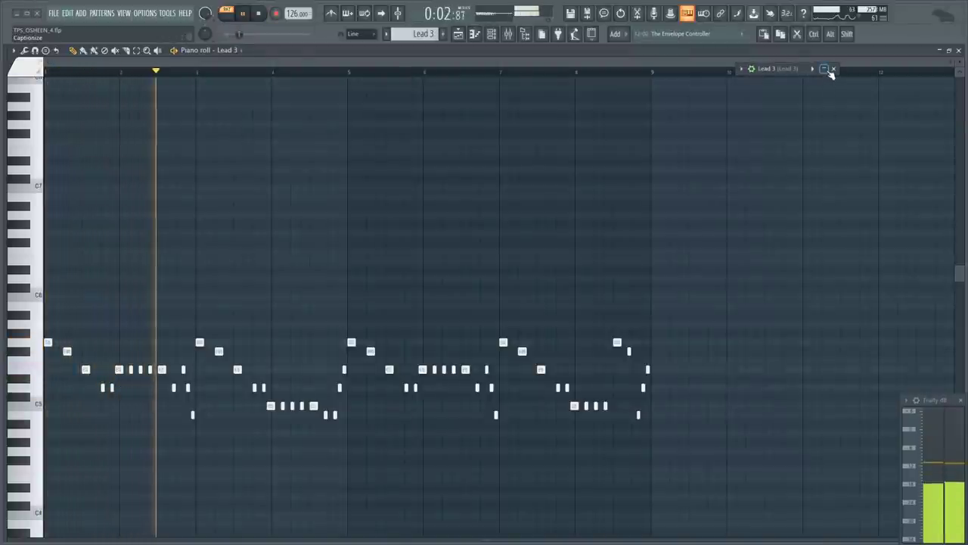
- Examine the Serum patches of Lead 3 and Lead 4 while their patterns play
click(826, 69)
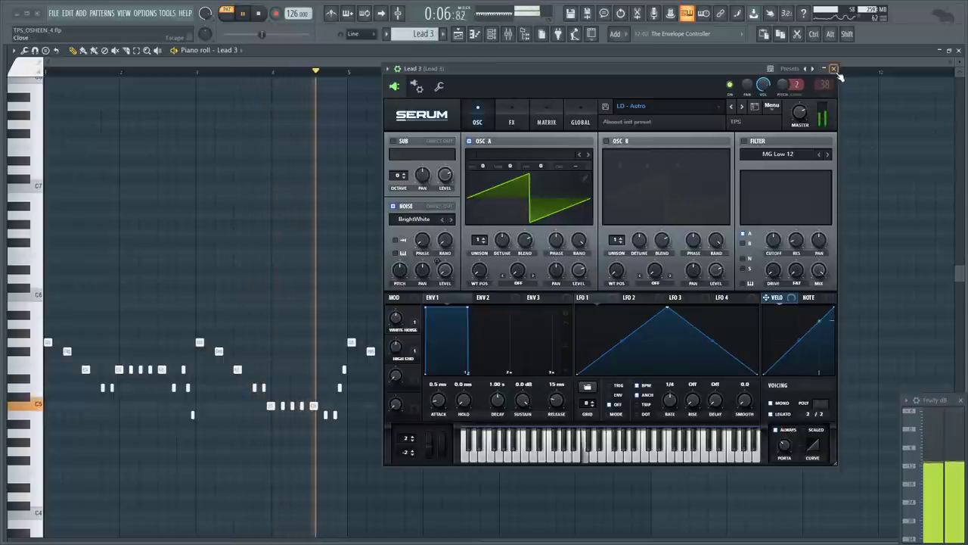
key(Escape)
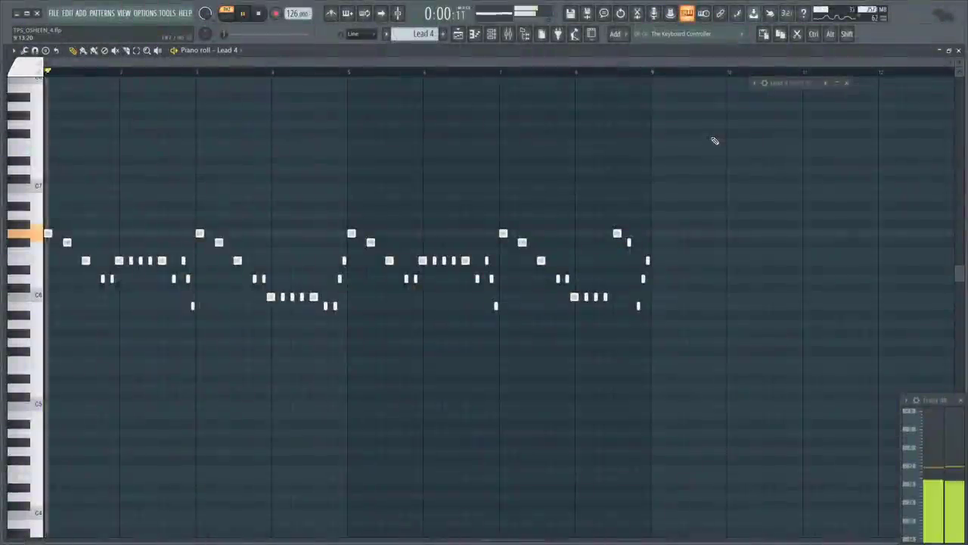
click(838, 84)
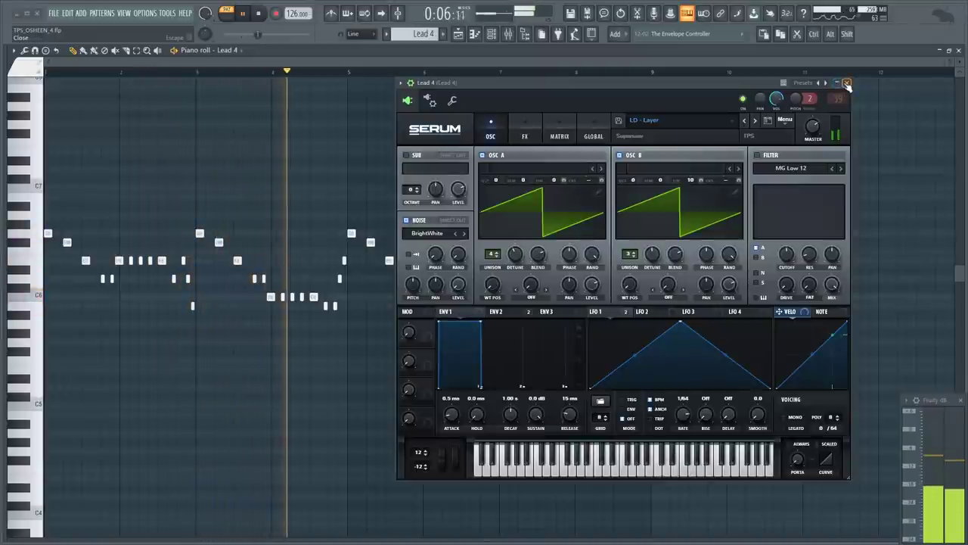
click(847, 83)
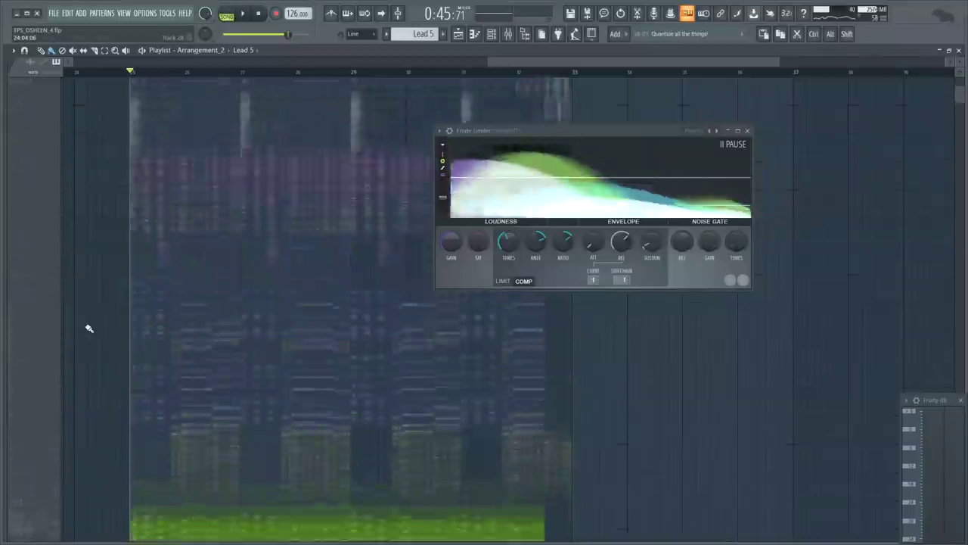
- Audition the leads against the kick on track 1 with the Fruity Limiter in view, and close the limiter window
key(space)
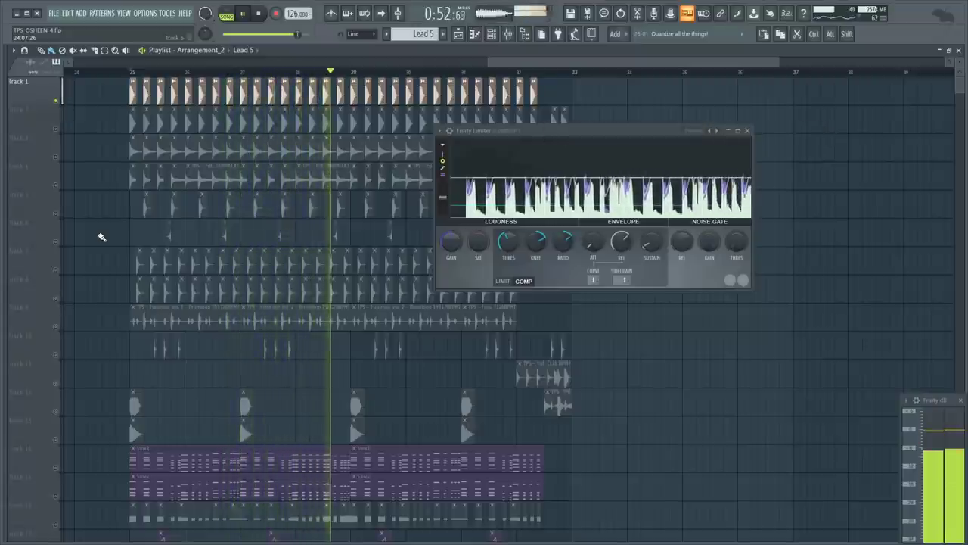
key(space)
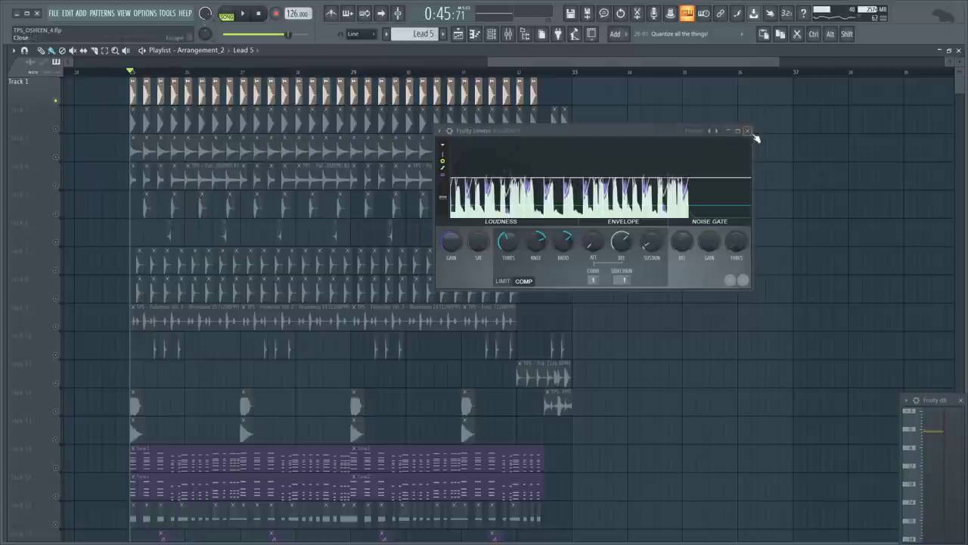
key(Escape)
- Unsolo track 1 to bring back all tracks and play the full drop with basses, pianos and leads
right_click(58, 102)
scroll(96, 137, down, 2)
key(space)
scroll(96, 137, down, 10)
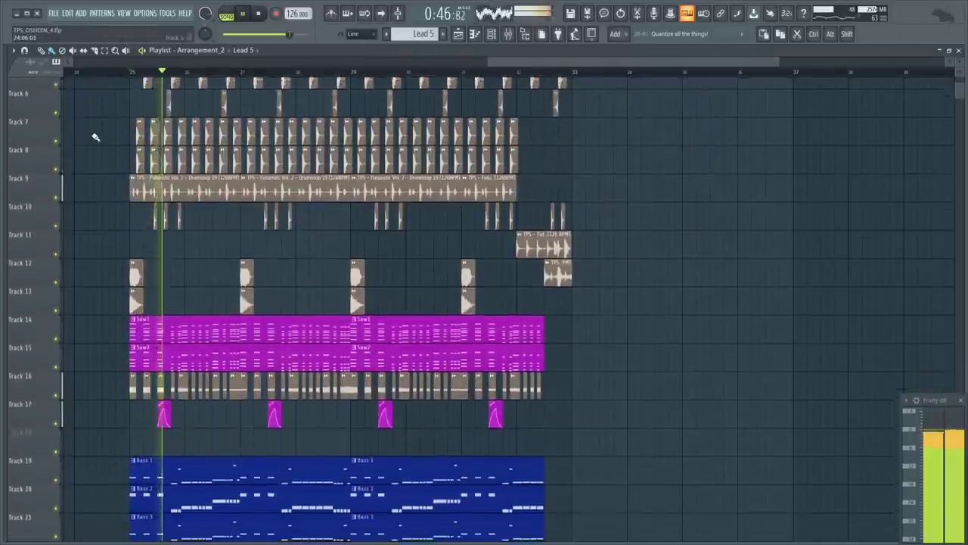
scroll(89, 147, down, 4)
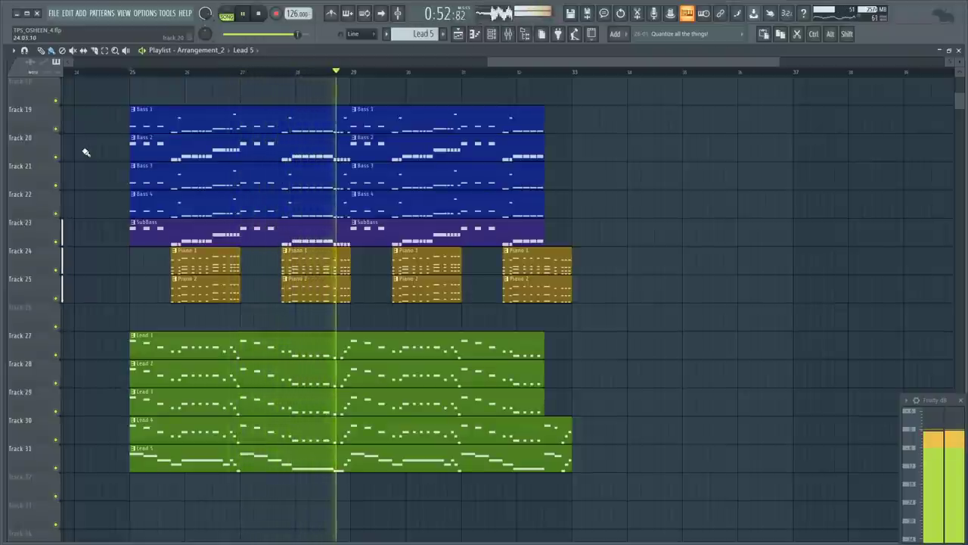
- Select bars 25 to 33 as the playback range and play the full drop while reviewing its tracks
drag(575, 71, 133, 98)
click(114, 121)
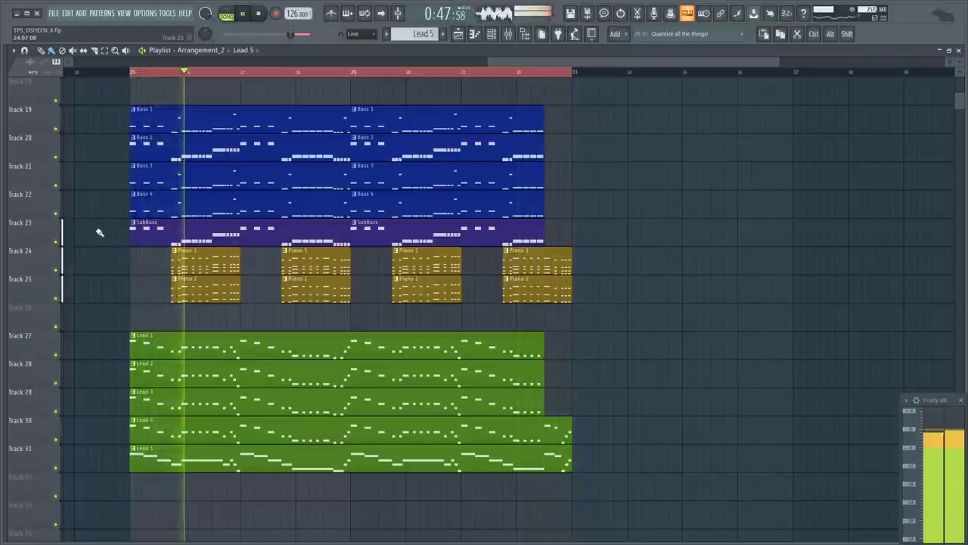
scroll(99, 233, up, 5)
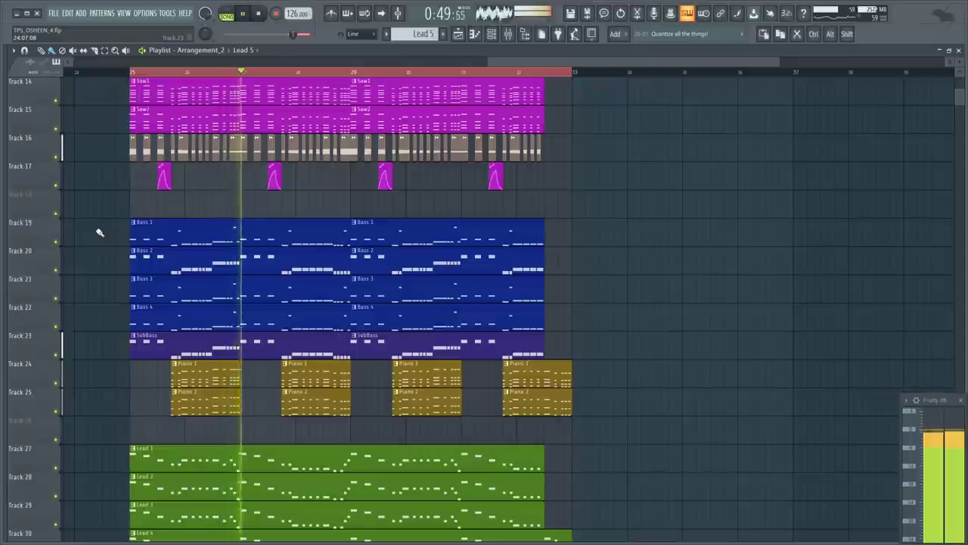
scroll(99, 232, up, 2)
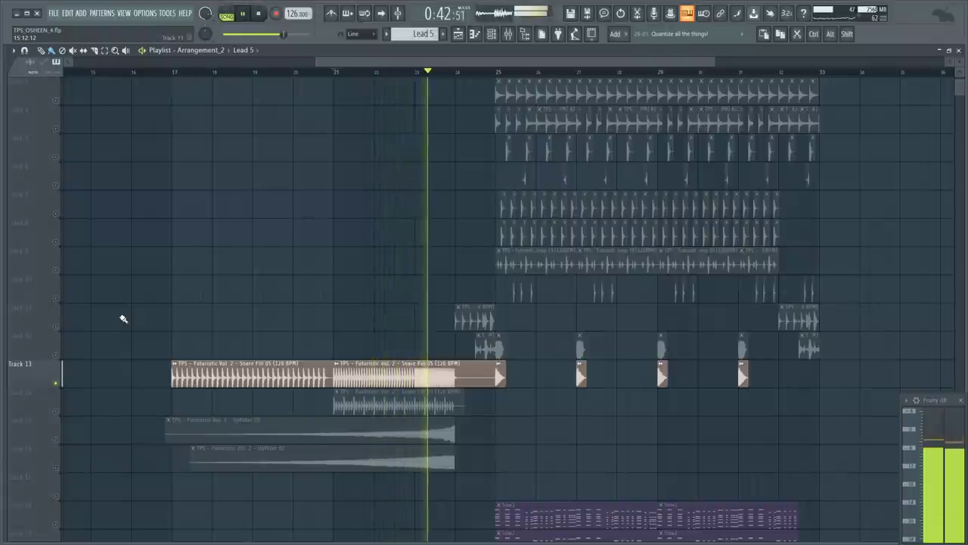
- Solo the snare fill on track 14 and the upfilters on tracks 15 and 16 one by one to audition each
right_click(56, 411)
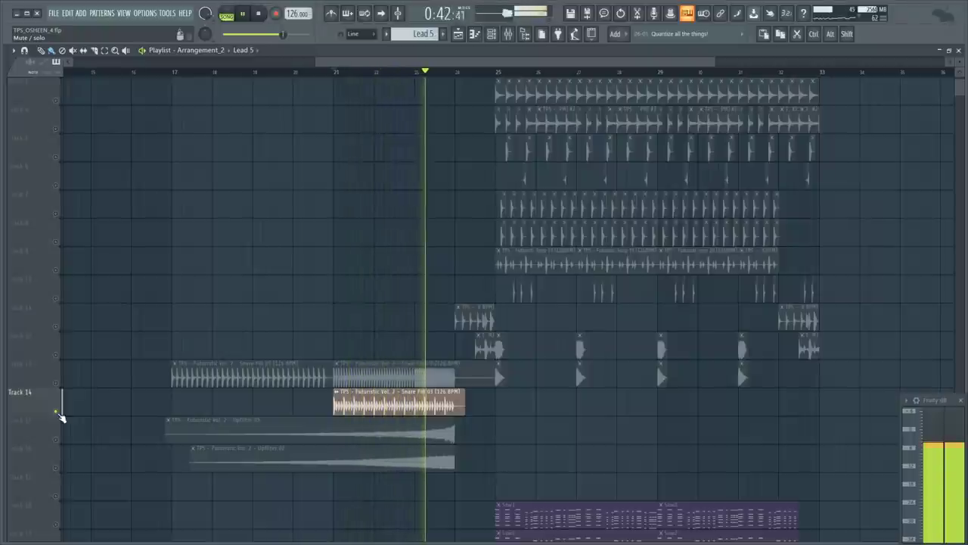
right_click(56, 439)
key(space)
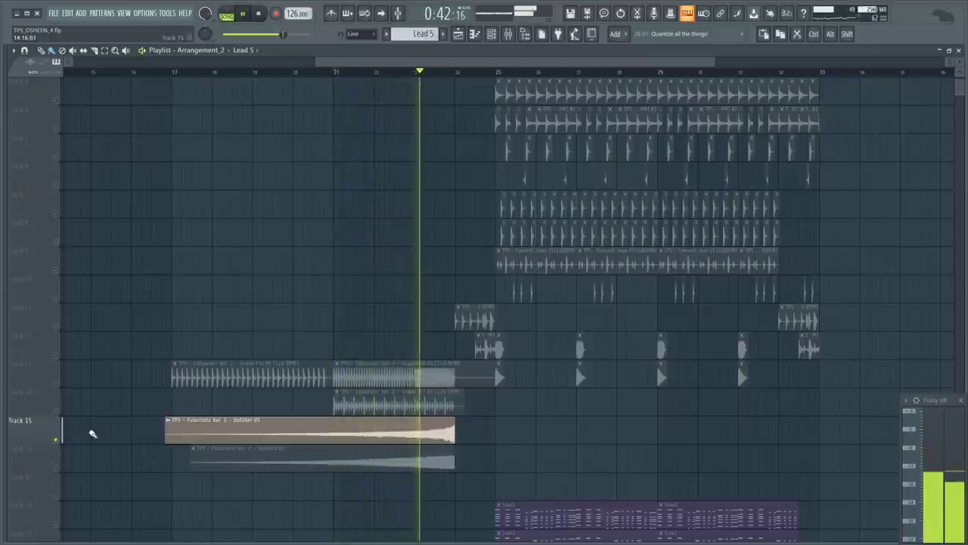
right_click(56, 467)
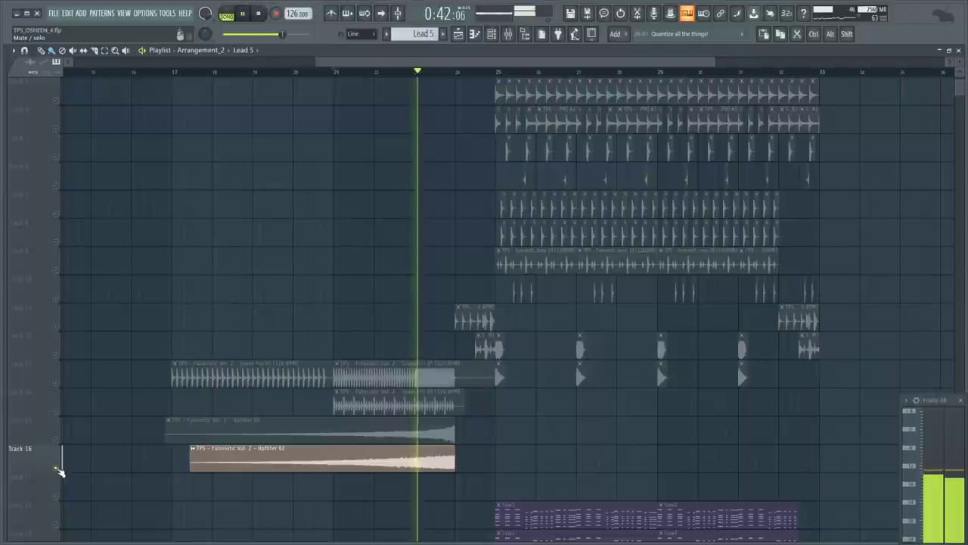
- Unmute tracks 1 to 16 together and play the build-up from bar 21 into the drop
drag(58, 441, 75, 115)
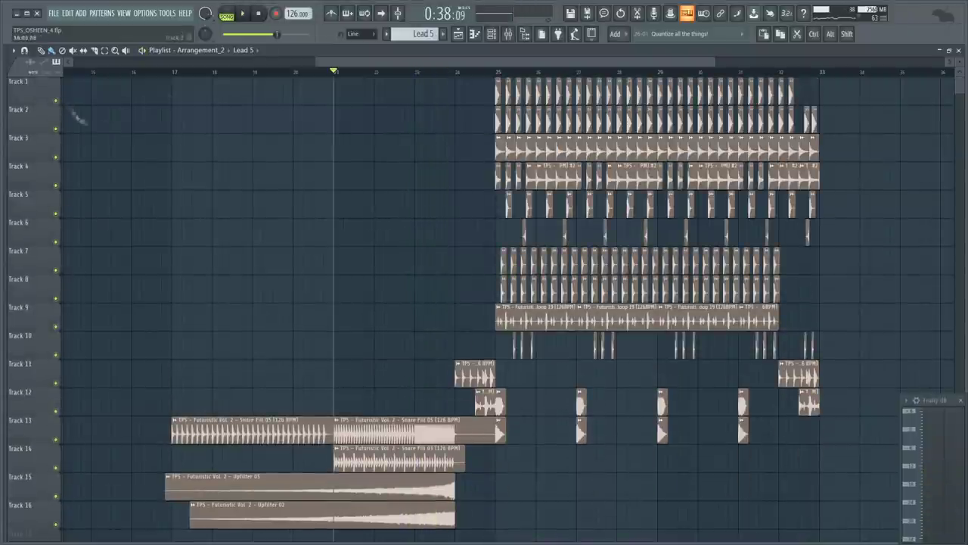
key(space)
scroll(223, 151, down, 1)
scroll(223, 153, down, 2)
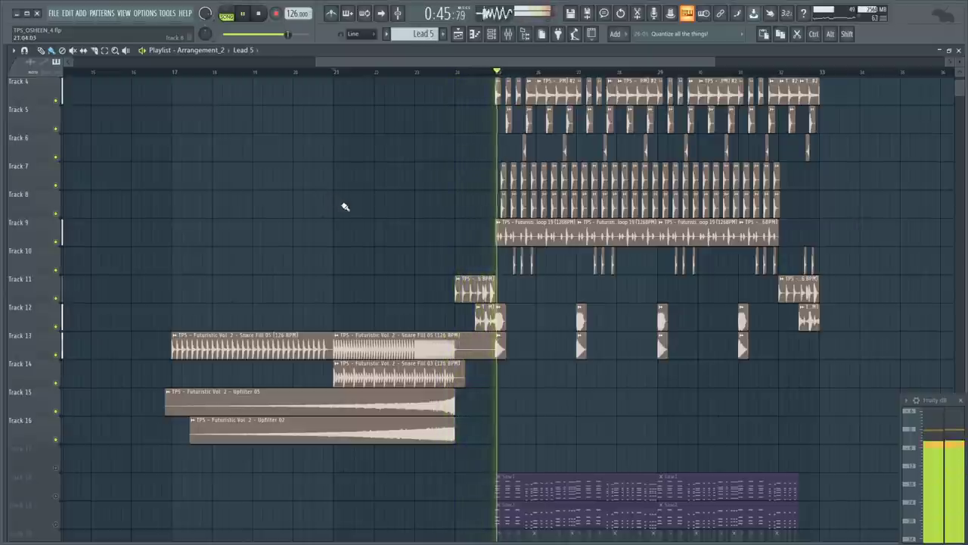
scroll(371, 218, up, 3)
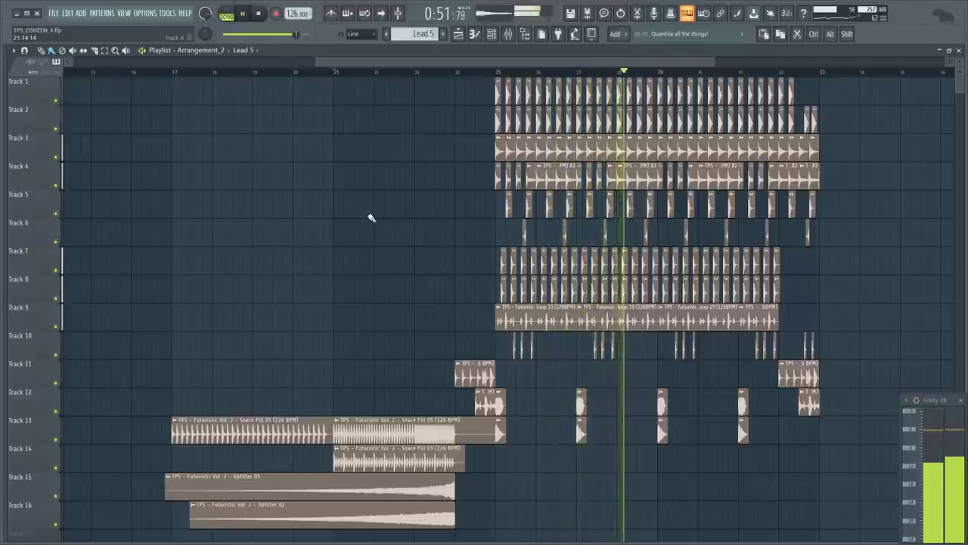
key(space)
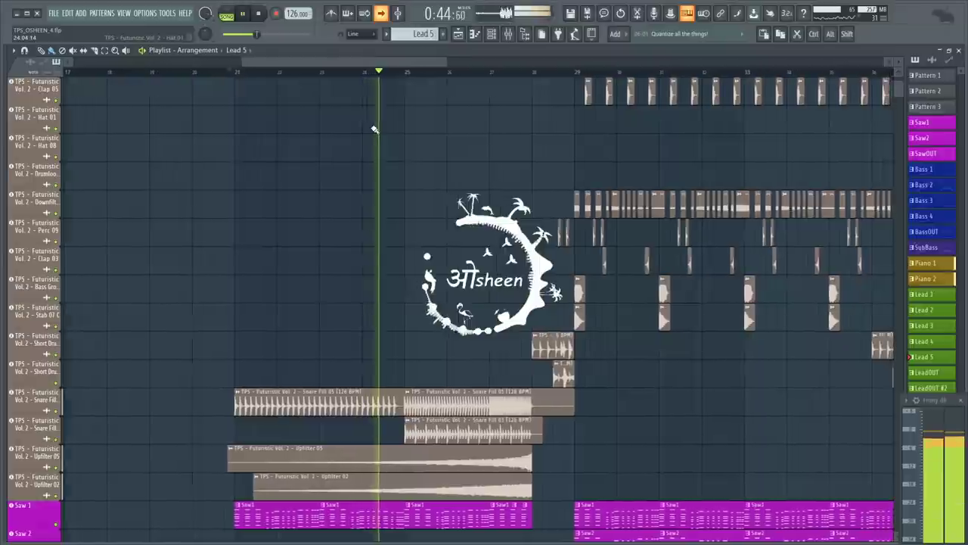
- Review the build-up and drop lanes of the full arrangement, from drums and saws to basses, pianos and leads, during playback
scroll(374, 129, down, 3)
scroll(374, 130, down, 12)
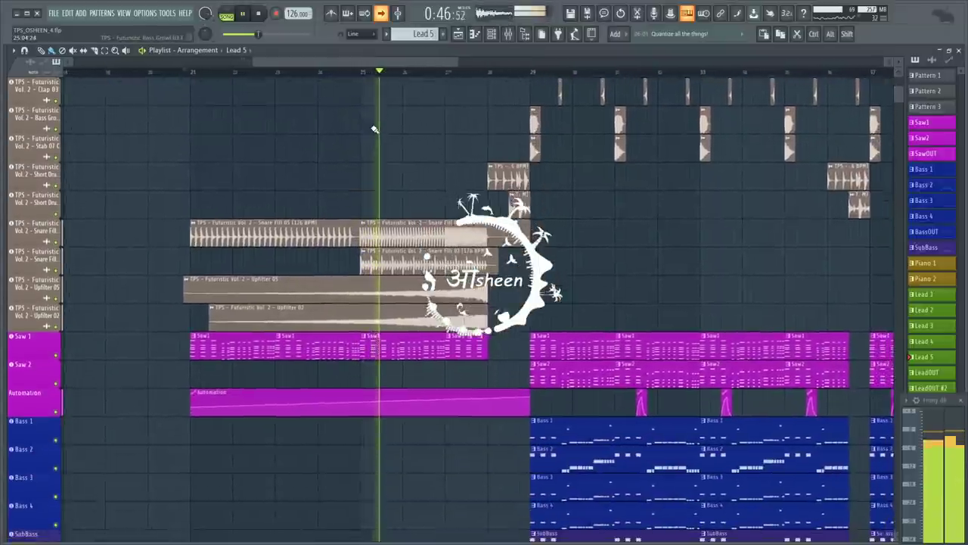
scroll(374, 130, down, 3)
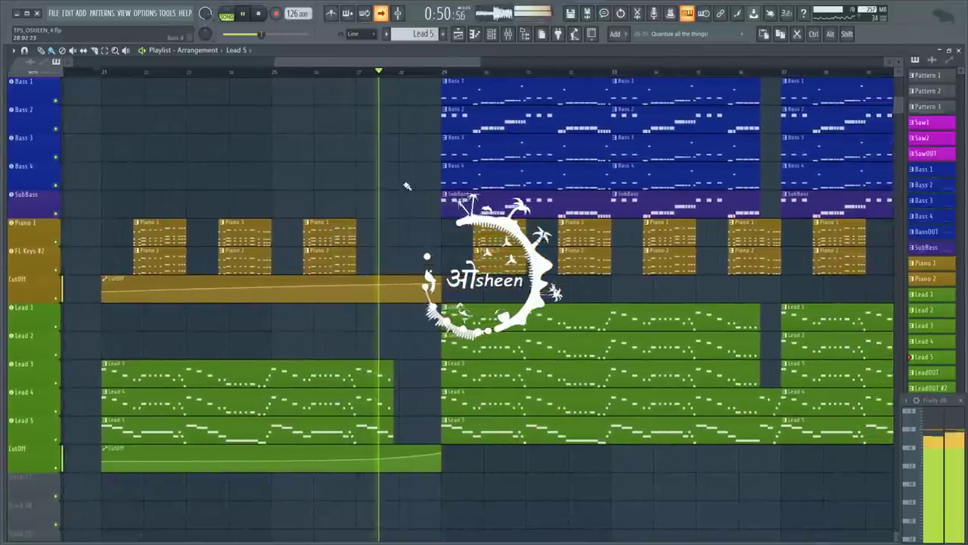
scroll(407, 187, up, 9)
scroll(407, 186, up, 13)
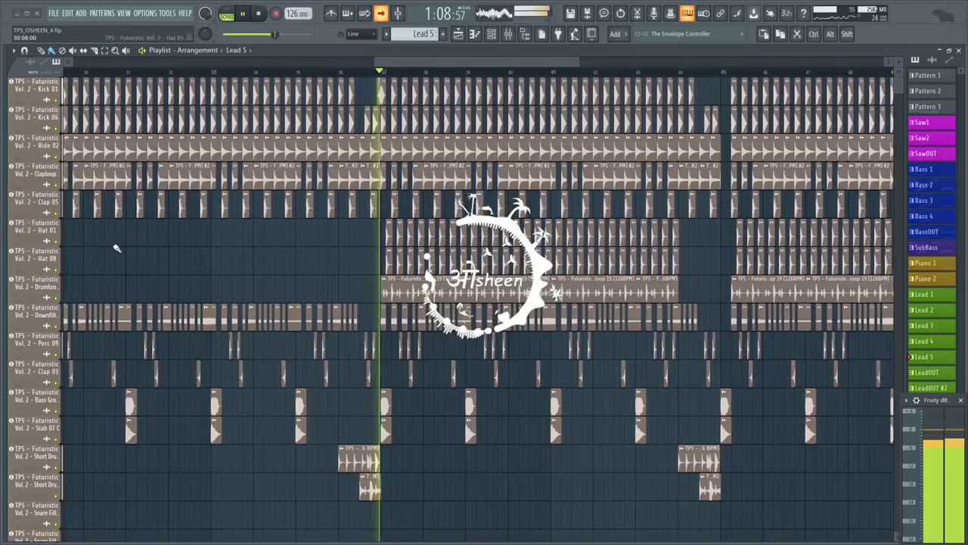
- Follow the playback from bar 37 to about bar 52, examining the drum, saw, bass, piano and lead lanes up to the closing section
scroll(128, 247, down, 5)
scroll(129, 247, down, 5)
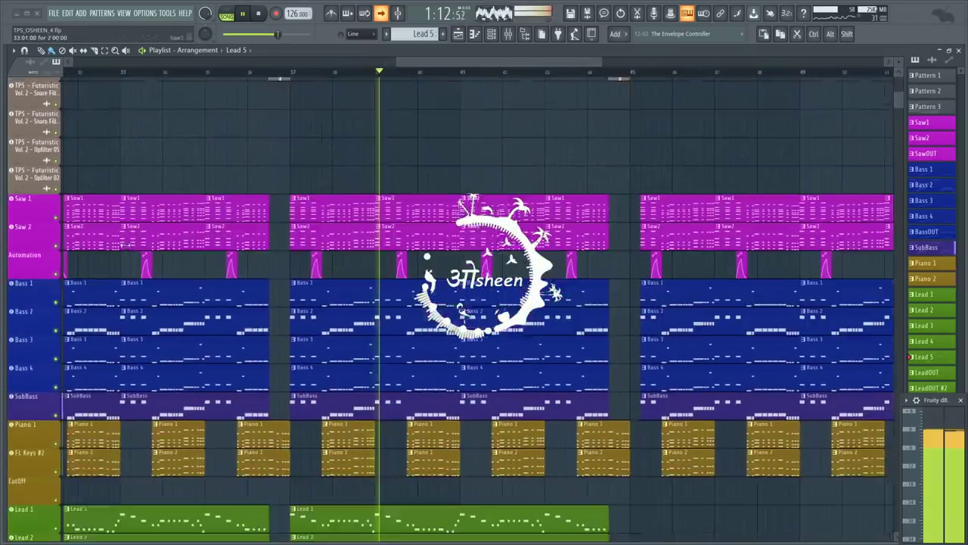
scroll(123, 246, down, 1)
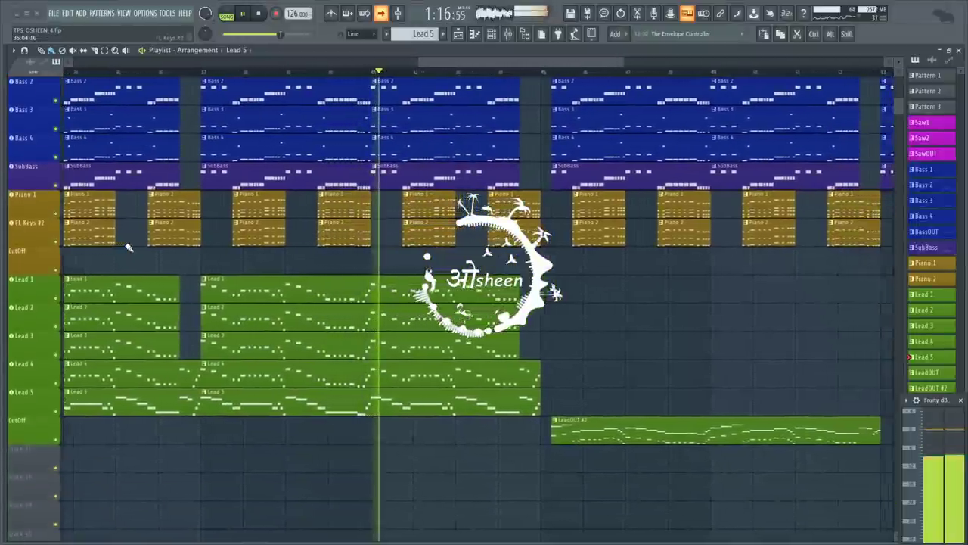
scroll(125, 244, up, 2)
scroll(124, 244, up, 5)
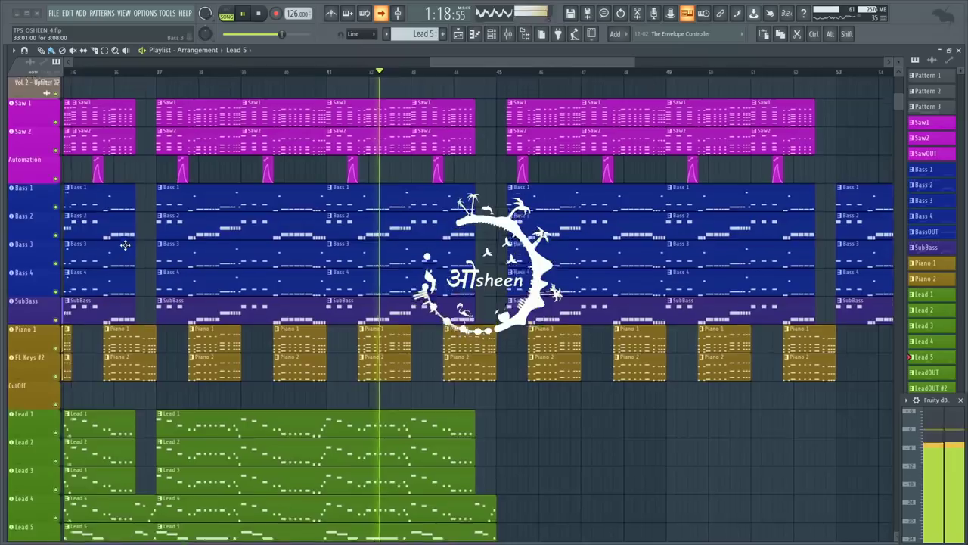
scroll(127, 246, up, 4)
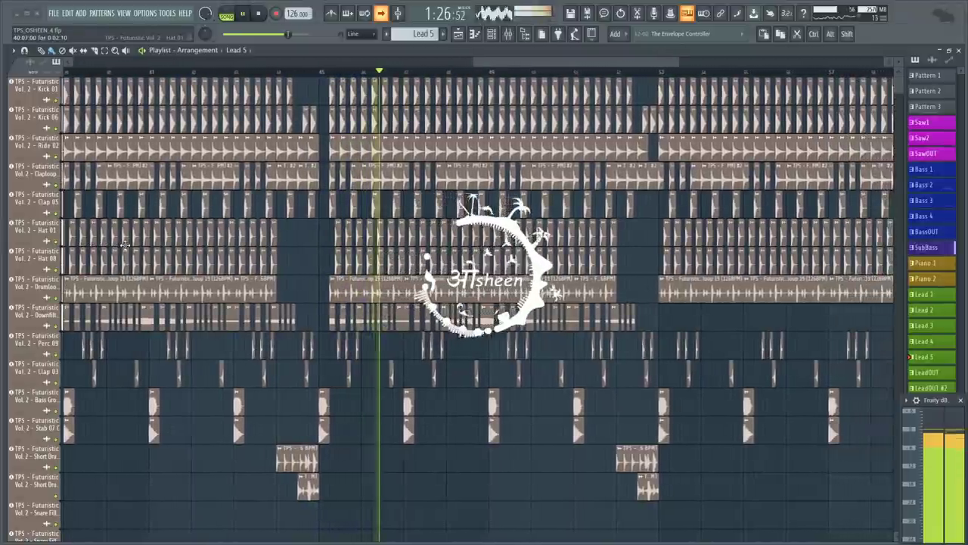
scroll(125, 244, down, 5)
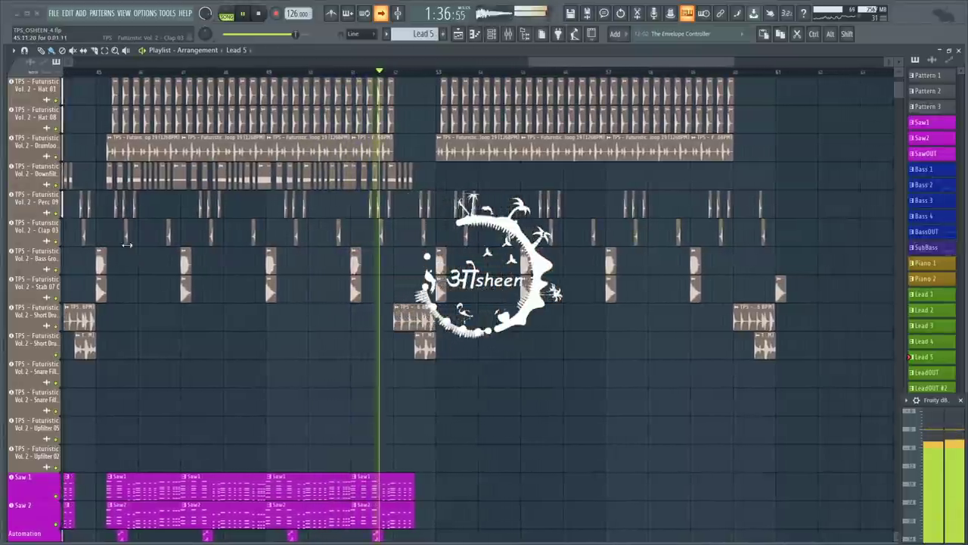
scroll(139, 227, down, 6)
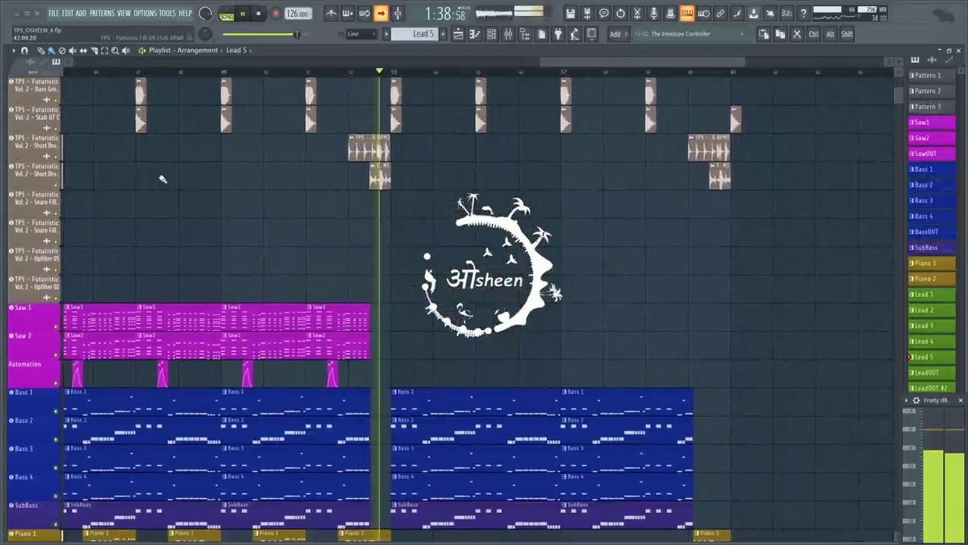